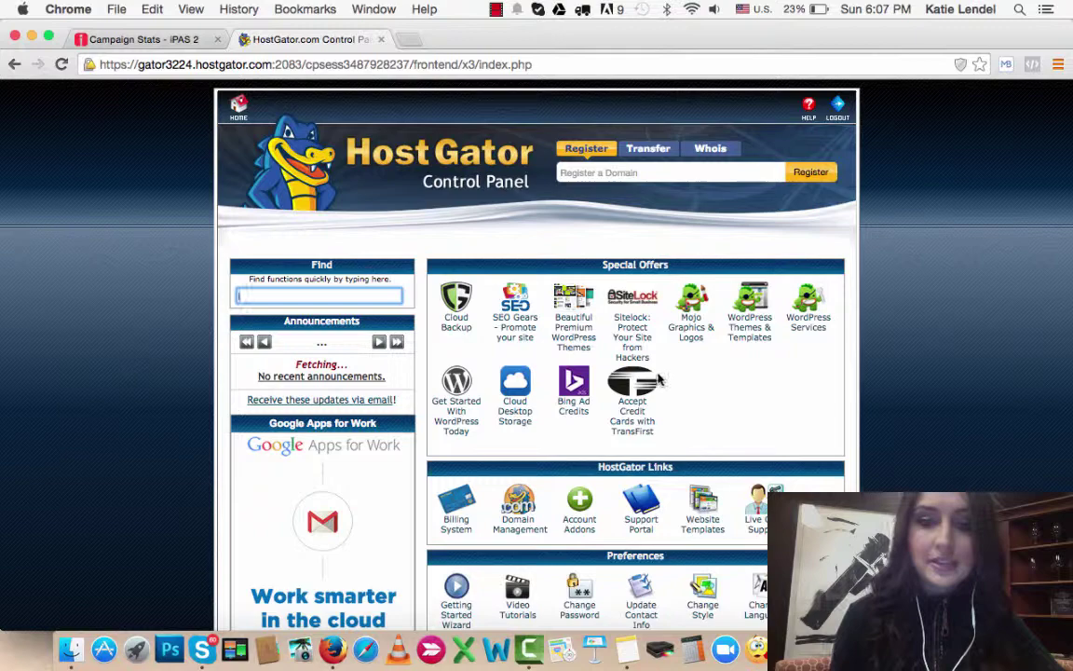
Step: Scroll down to the Domains section and open the Addon Domains tool
{"action": "scroll", "coordinate": [526, 249], "scroll_direction": "down", "scroll_amount": 5}
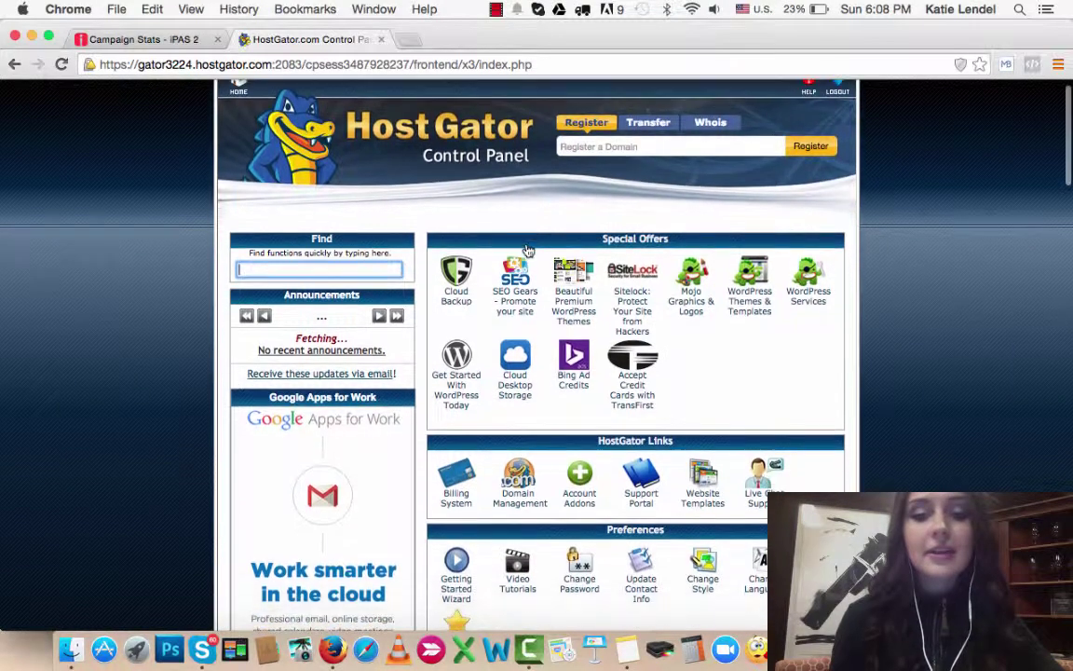
{"action": "scroll", "coordinate": [527, 248], "scroll_direction": "down", "scroll_amount": 5}
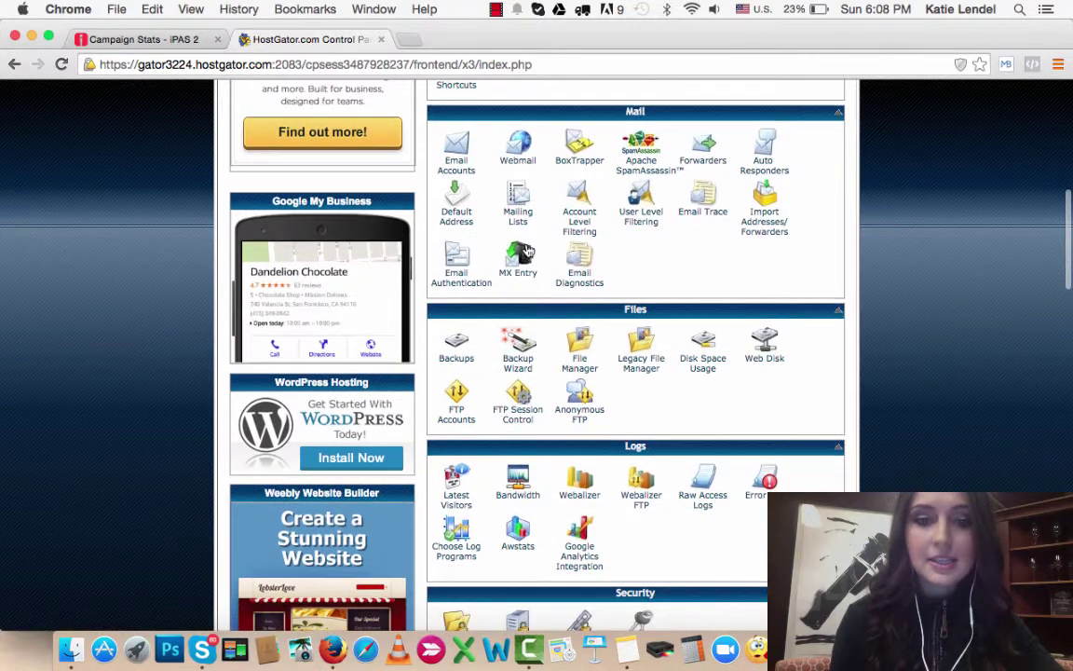
{"action": "scroll", "coordinate": [527, 249], "scroll_direction": "up", "scroll_amount": 2}
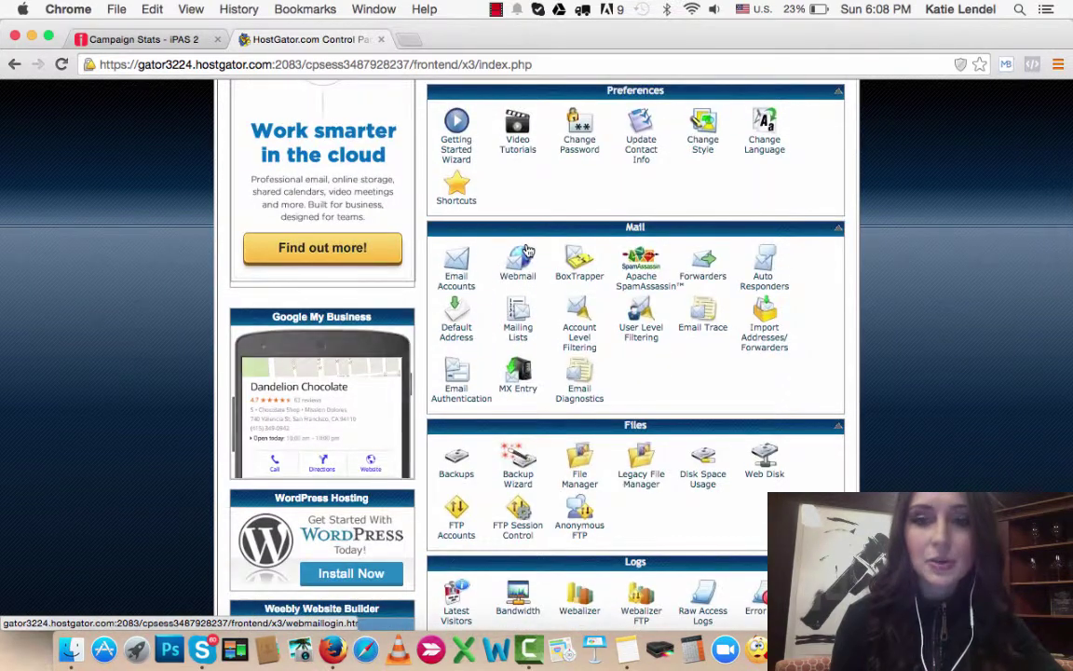
{"action": "scroll", "coordinate": [527, 249], "scroll_direction": "down", "scroll_amount": 3}
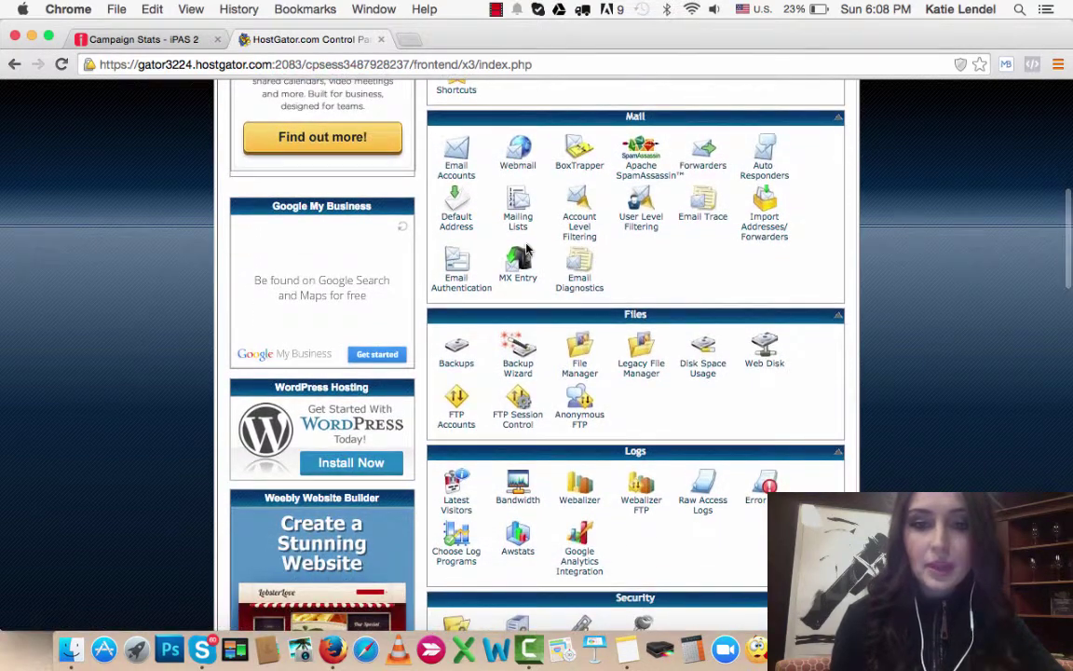
{"action": "scroll", "coordinate": [526, 247], "scroll_direction": "down", "scroll_amount": 6}
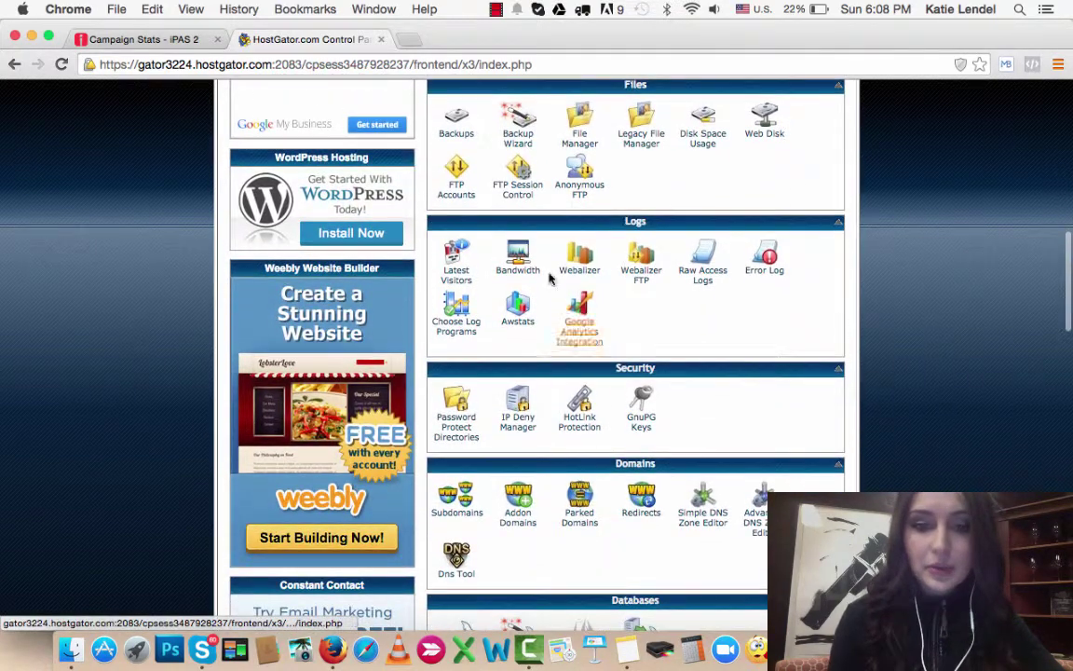
{"action": "scroll", "coordinate": [524, 307], "scroll_direction": "down", "scroll_amount": 3}
{"action": "scroll", "coordinate": [521, 421], "scroll_direction": "down", "scroll_amount": 5}
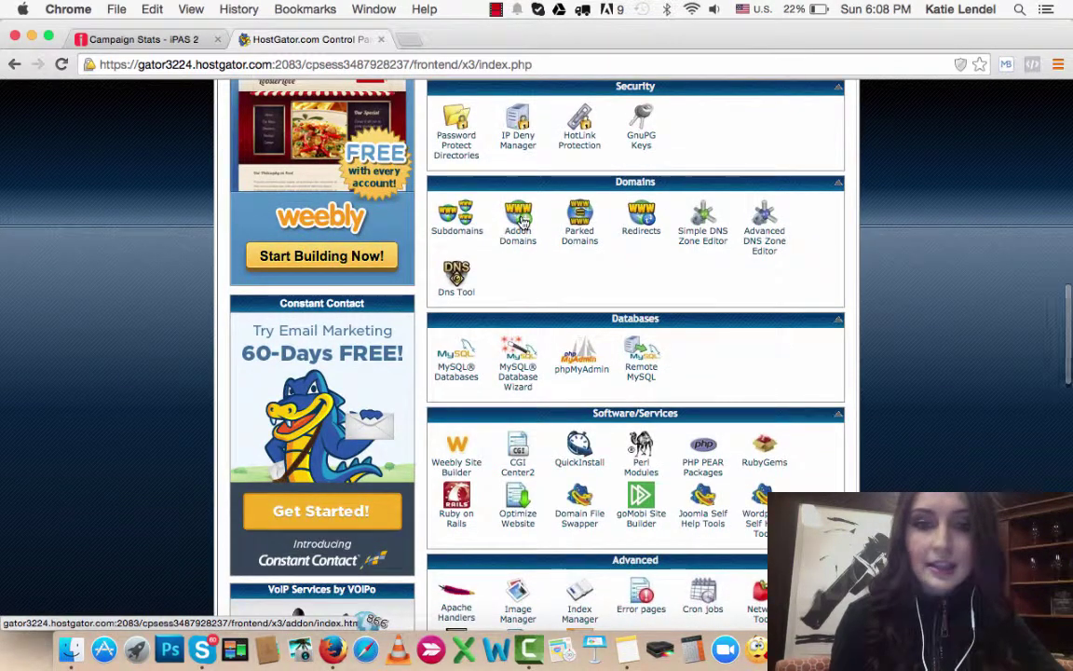
{"action": "left_click", "coordinate": [522, 220]}
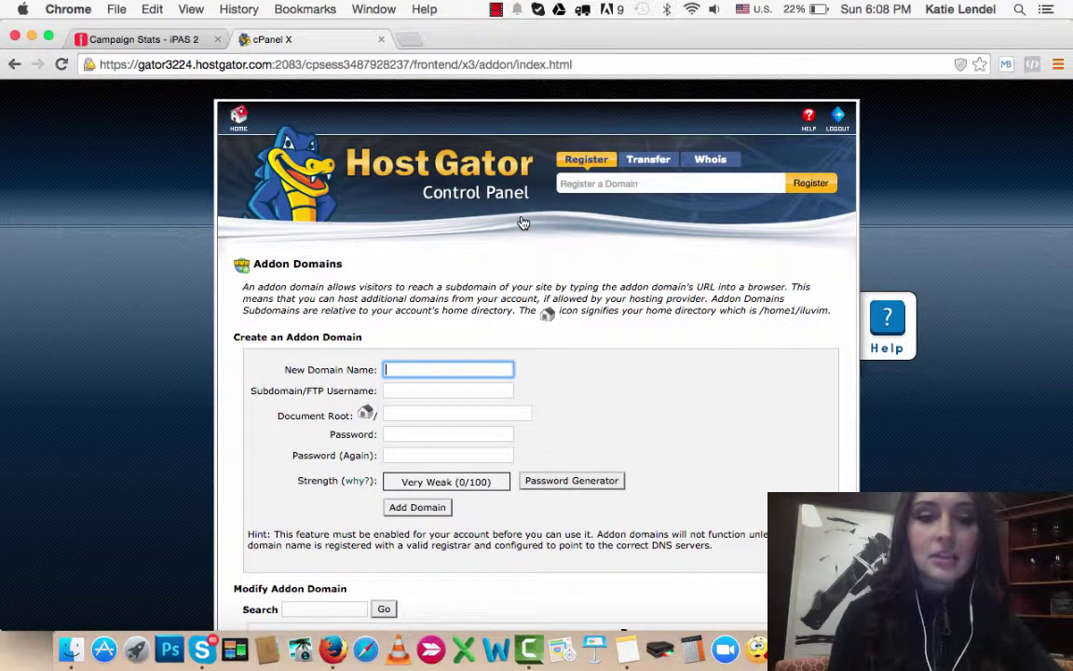
Step: Open a new browser tab and load the GoDaddy website by entering 'godaddy'
{"action": "left_click", "coordinate": [411, 40]}
{"action": "type", "text": "godaddy.com"}
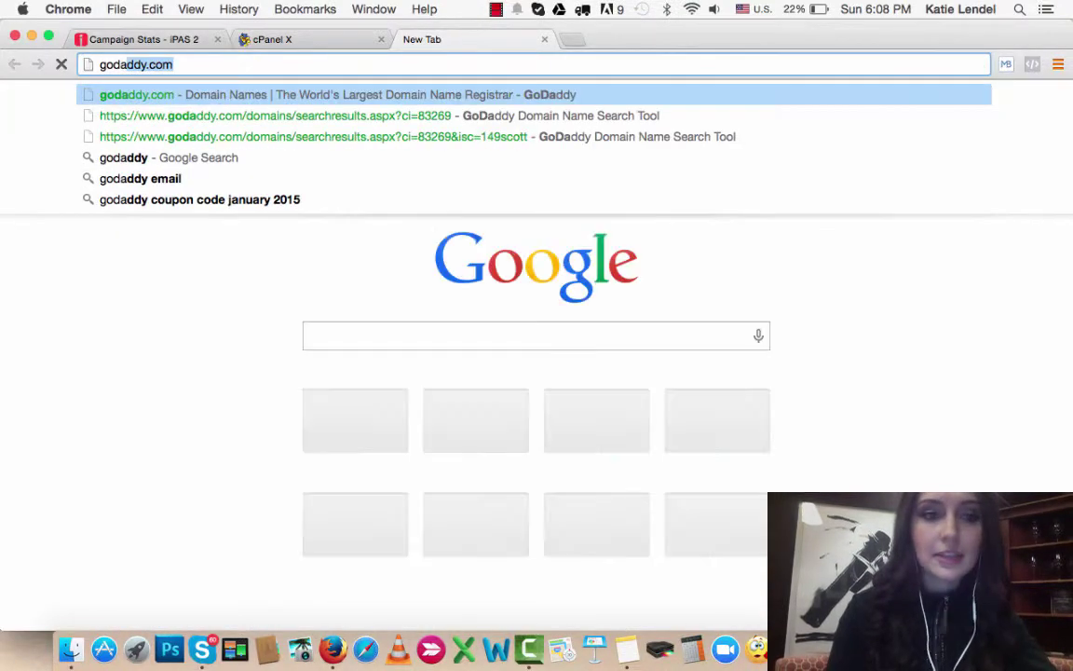
{"action": "key", "text": "Return"}
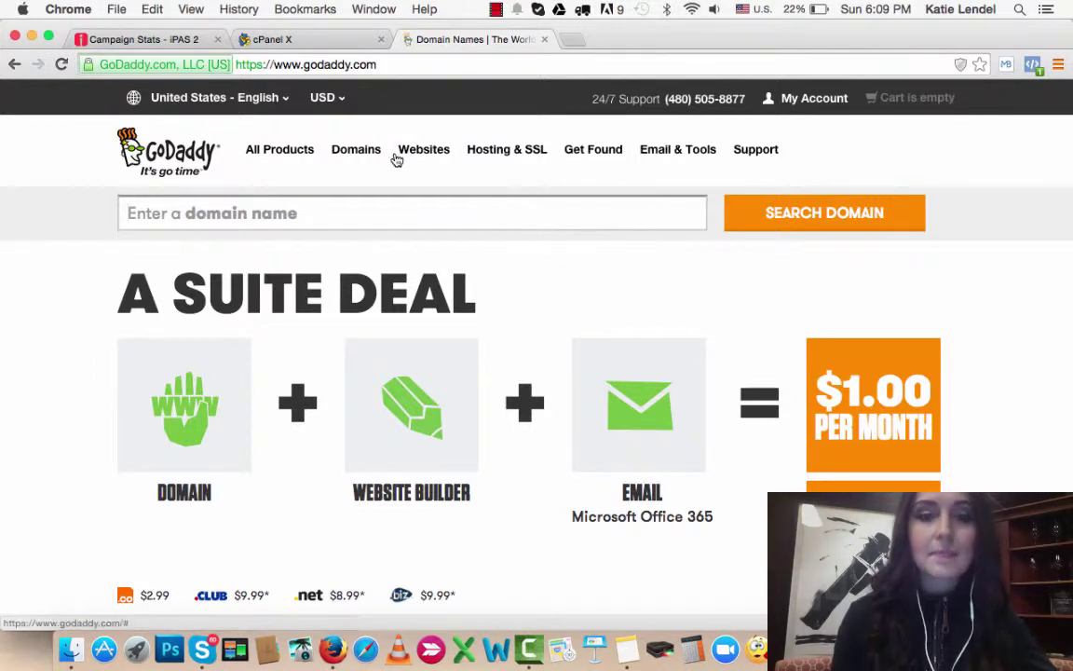
{"action": "left_click", "coordinate": [294, 42]}
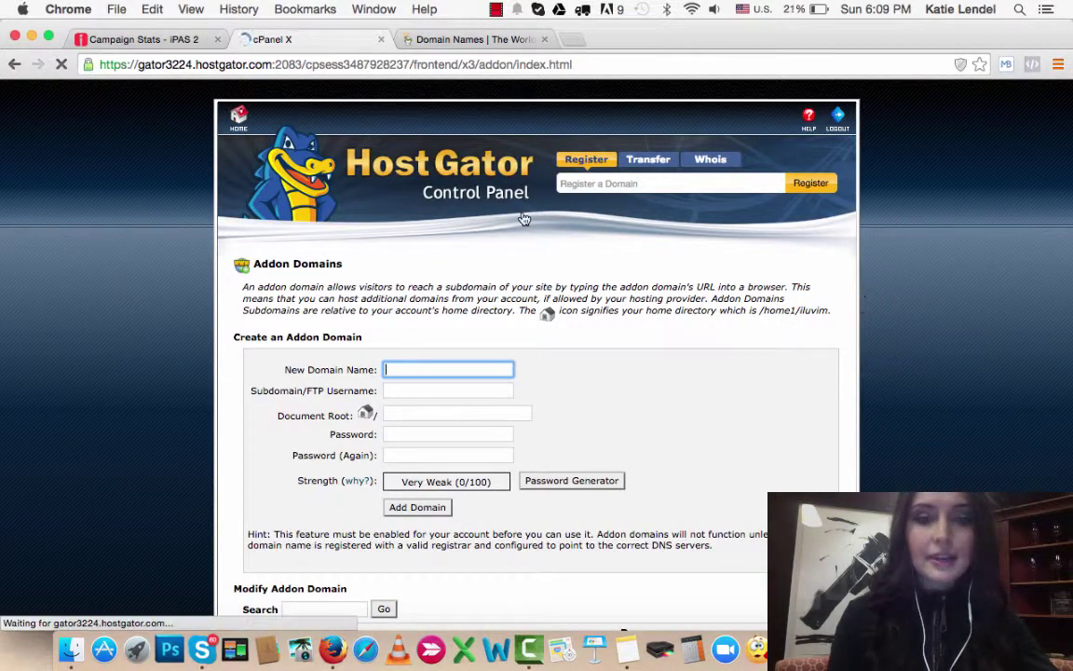
{"action": "scroll", "coordinate": [478, 369], "scroll_direction": "down", "scroll_amount": 3}
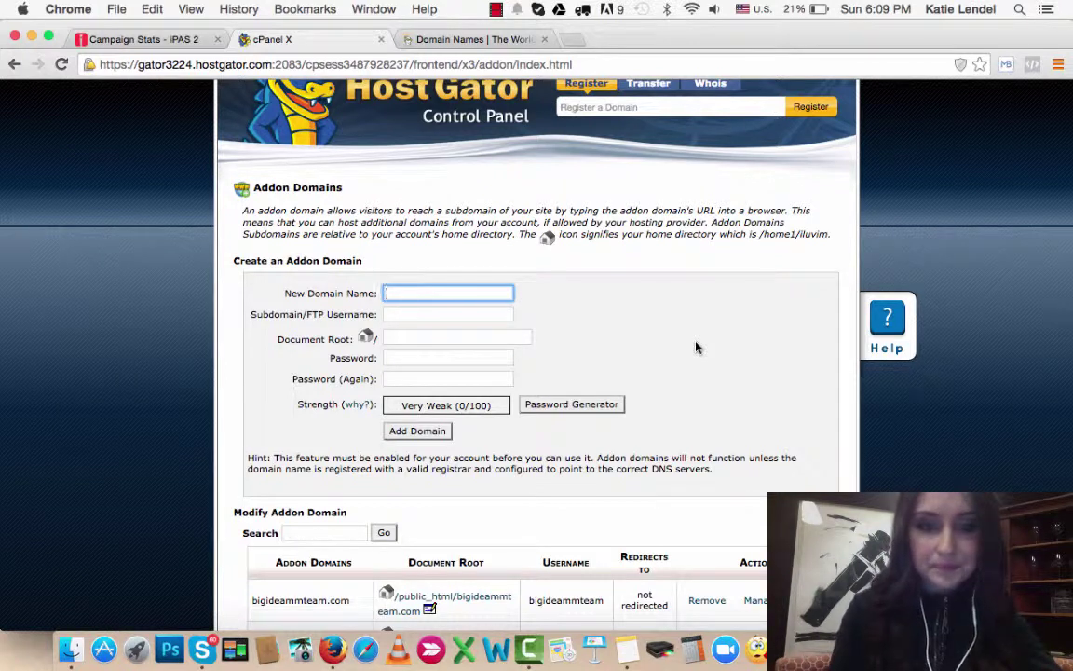
{"action": "type", "text": "succe"}
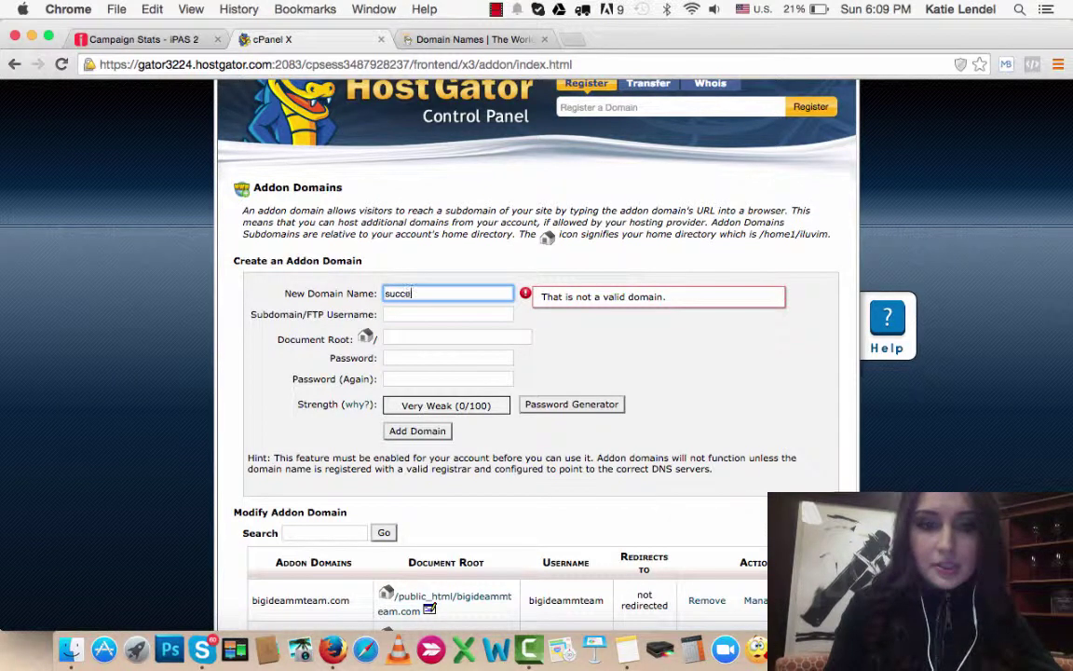
{"action": "type", "text": "edonlinetoday"}
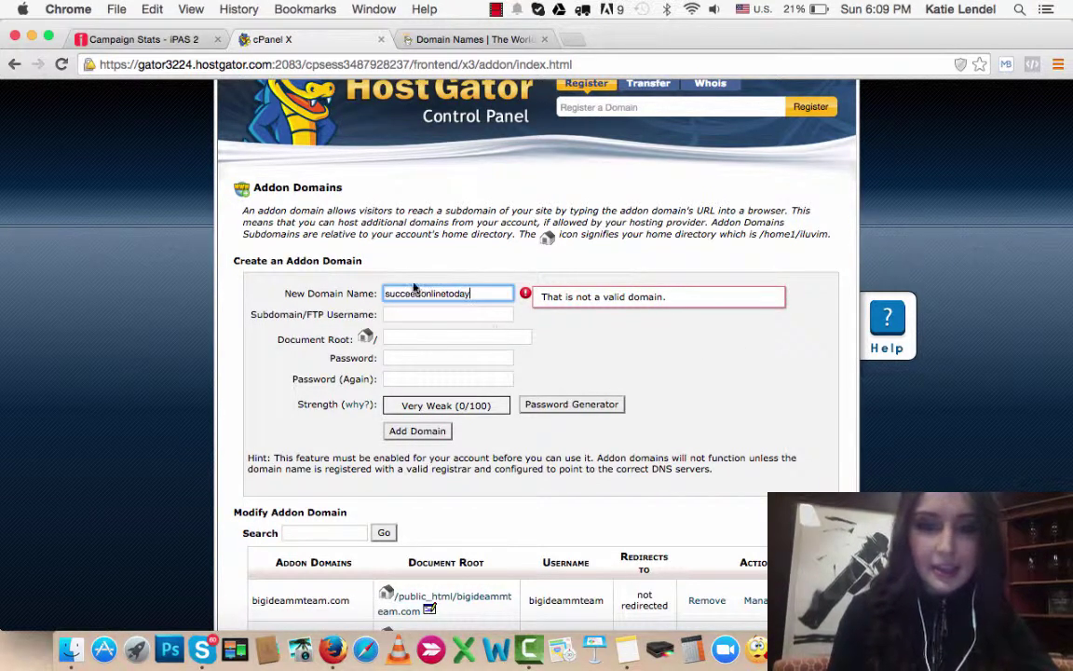
{"action": "left_click", "coordinate": [384, 293]}
{"action": "type", "text": "www."}
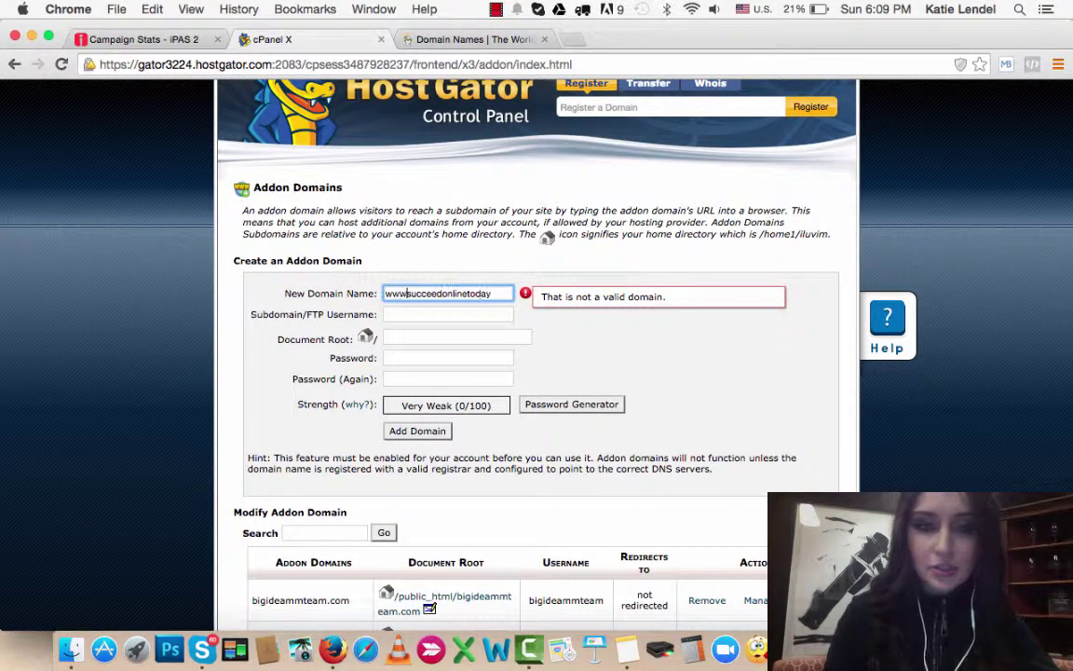
{"action": "left_click", "coordinate": [495, 293]}
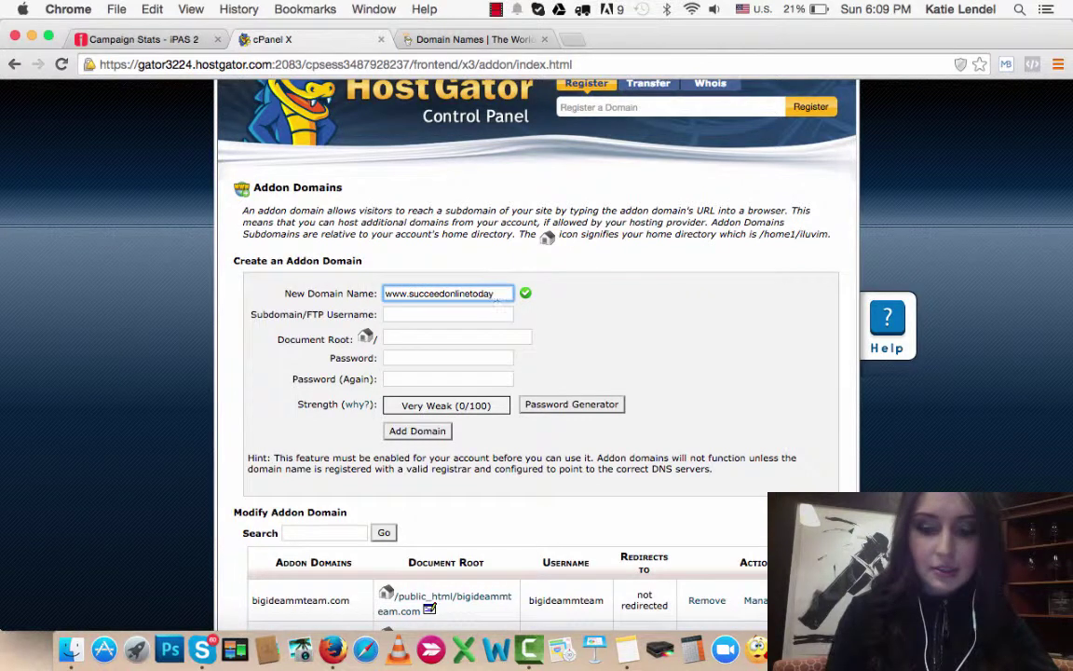
{"action": "type", "text": ".com"}
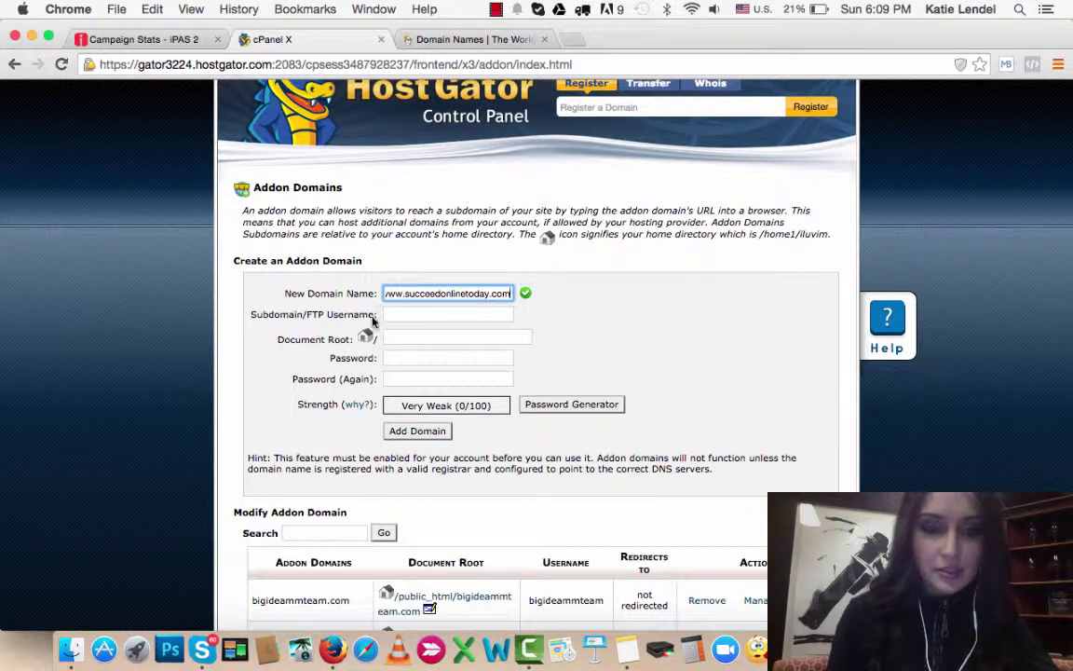
Step: Replace the auto-filled FTP username with succeedonlinetoday
{"action": "left_click", "coordinate": [398, 314]}
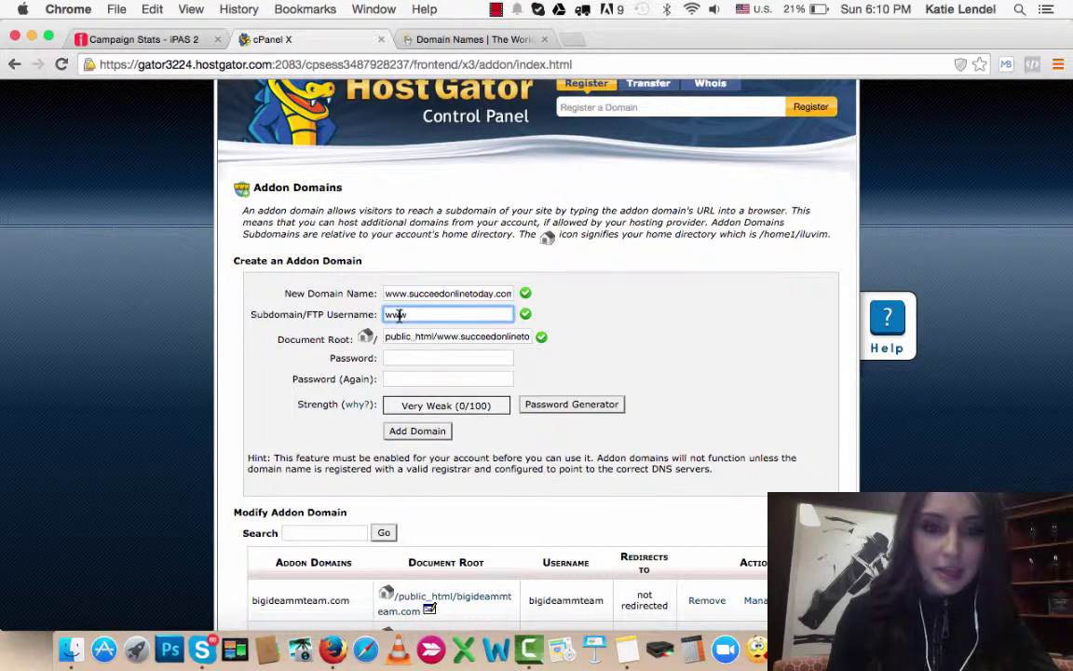
{"action": "left_click", "coordinate": [434, 358]}
{"action": "left_click", "coordinate": [411, 315]}
{"action": "double_click", "coordinate": [412, 315]}
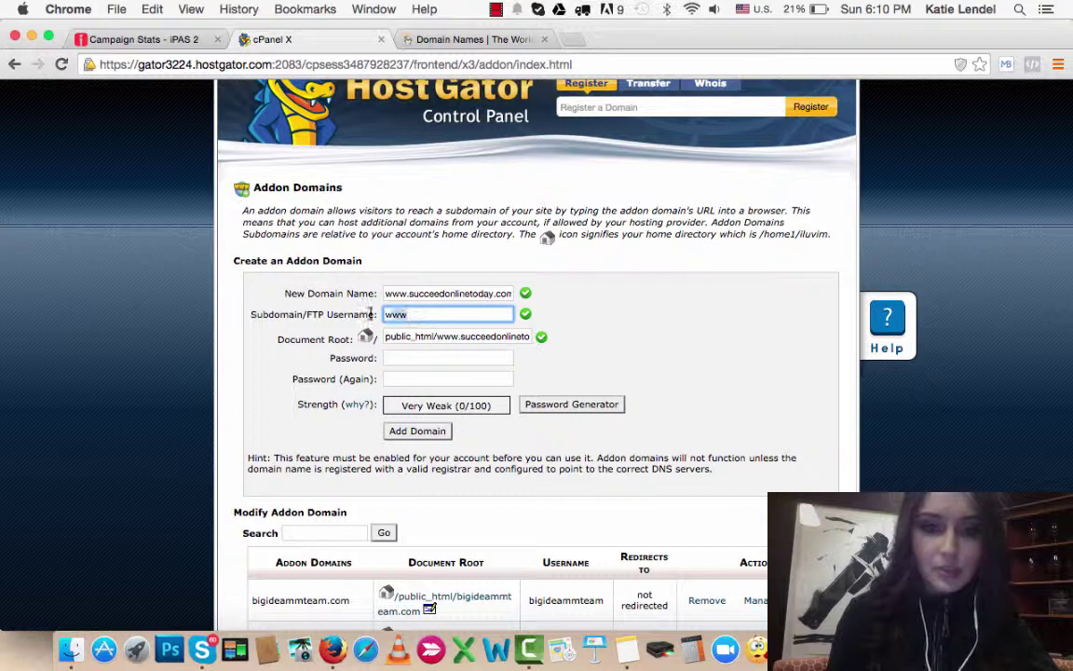
{"action": "type", "text": "succeedonline"}
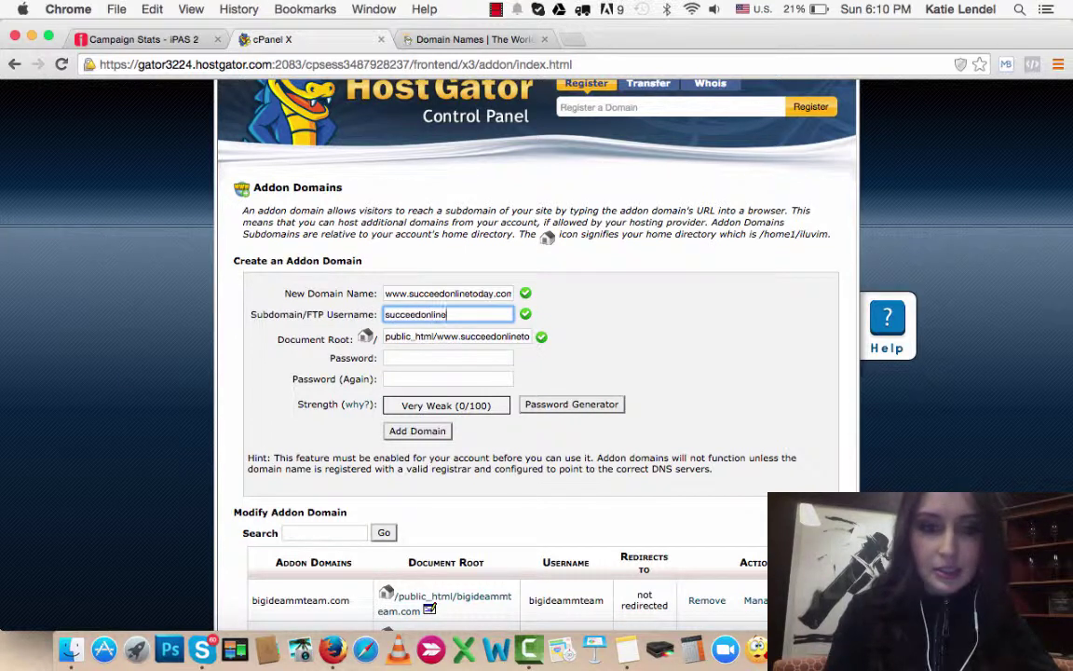
{"action": "double_click", "coordinate": [434, 315]}
{"action": "key", "text": "BackSpace"}
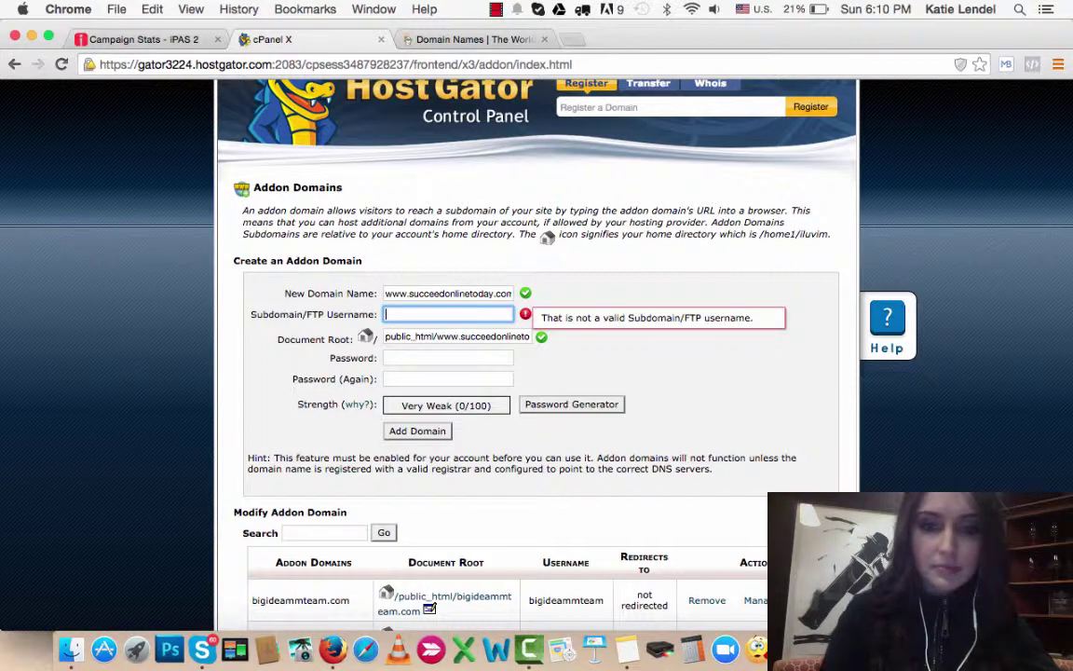
{"action": "type", "text": "succ"}
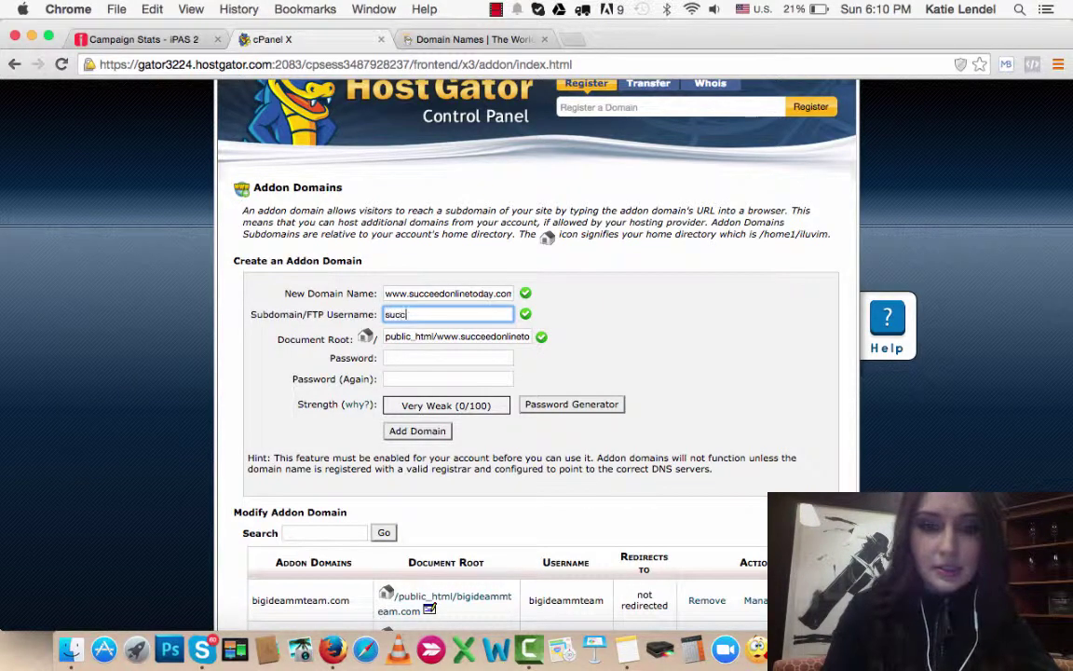
{"action": "type", "text": "eeponlinetoday"}
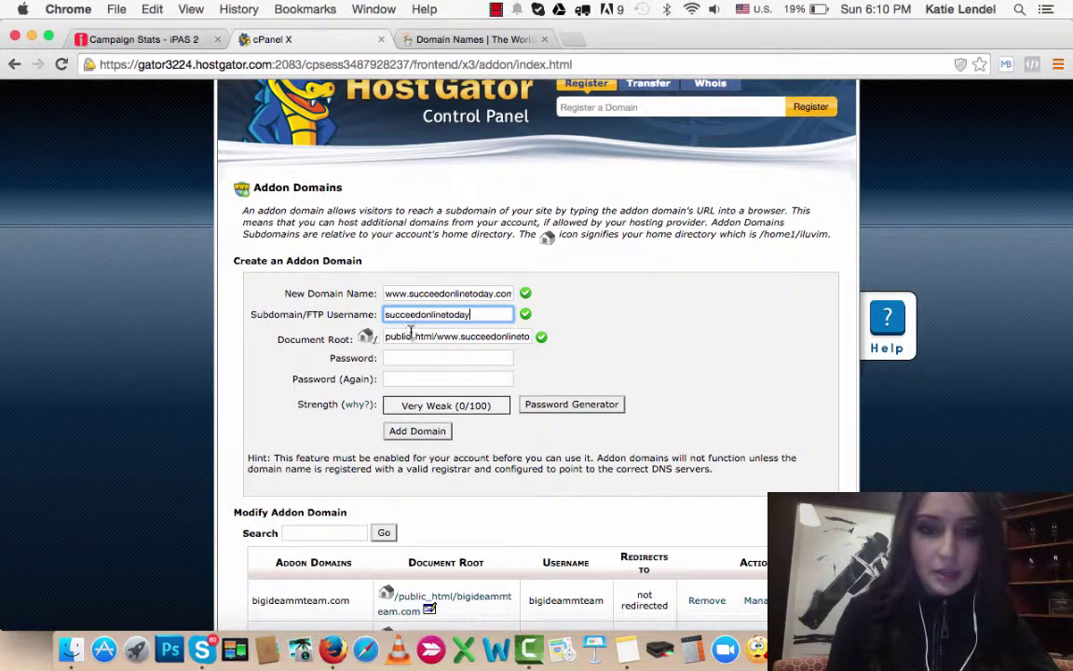
Step: Enter and confirm the addon domain password, then submit it with Add Domain
{"action": "left_click", "coordinate": [415, 361]}
{"action": "type", "text": "*****"}
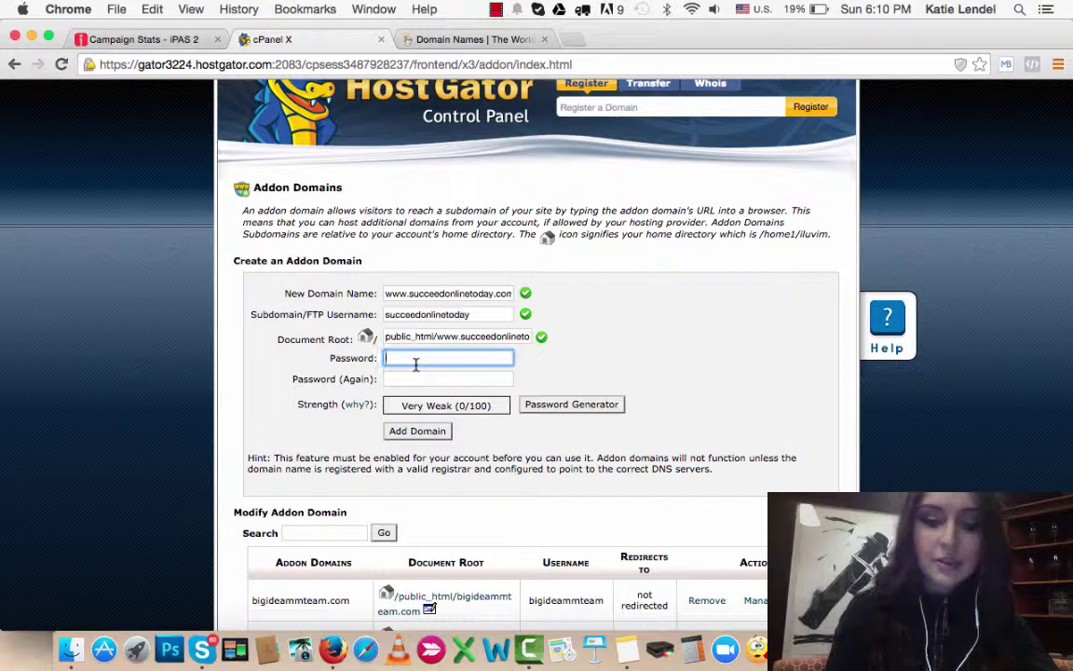
{"action": "type", "text": "*******"}
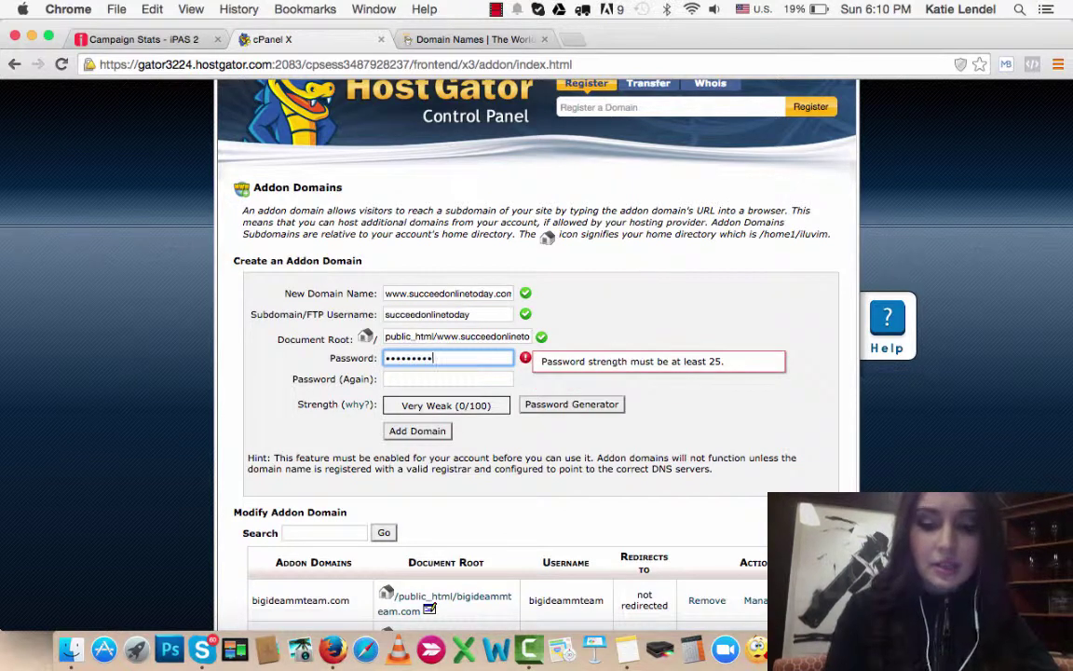
{"action": "left_click", "coordinate": [431, 381]}
{"action": "type", "text": "************"}
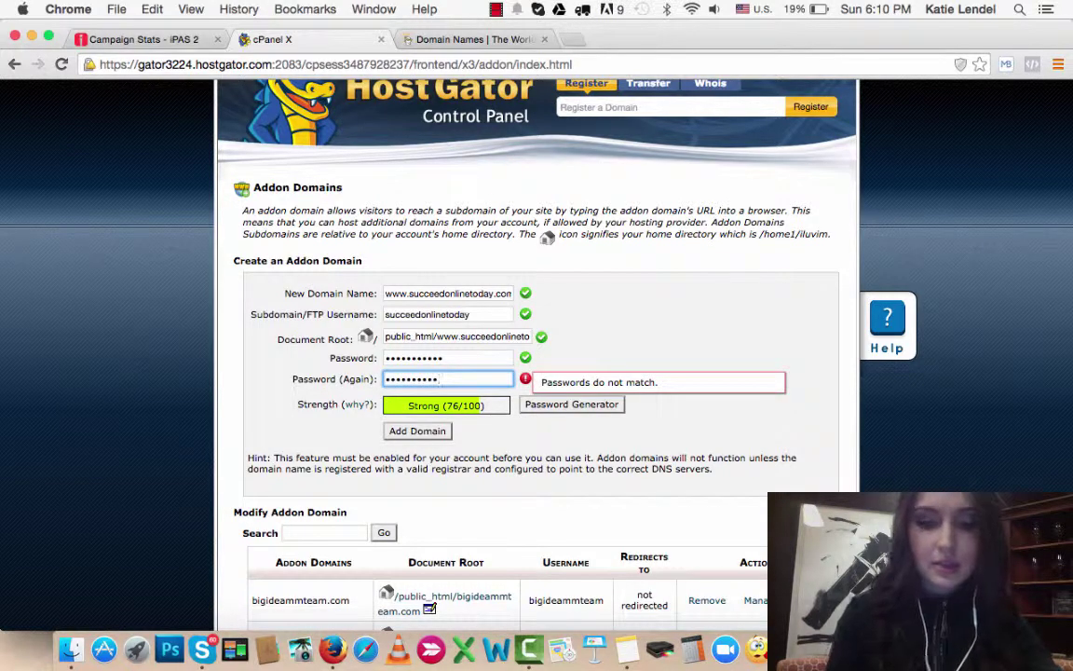
{"action": "type", "text": "1"}
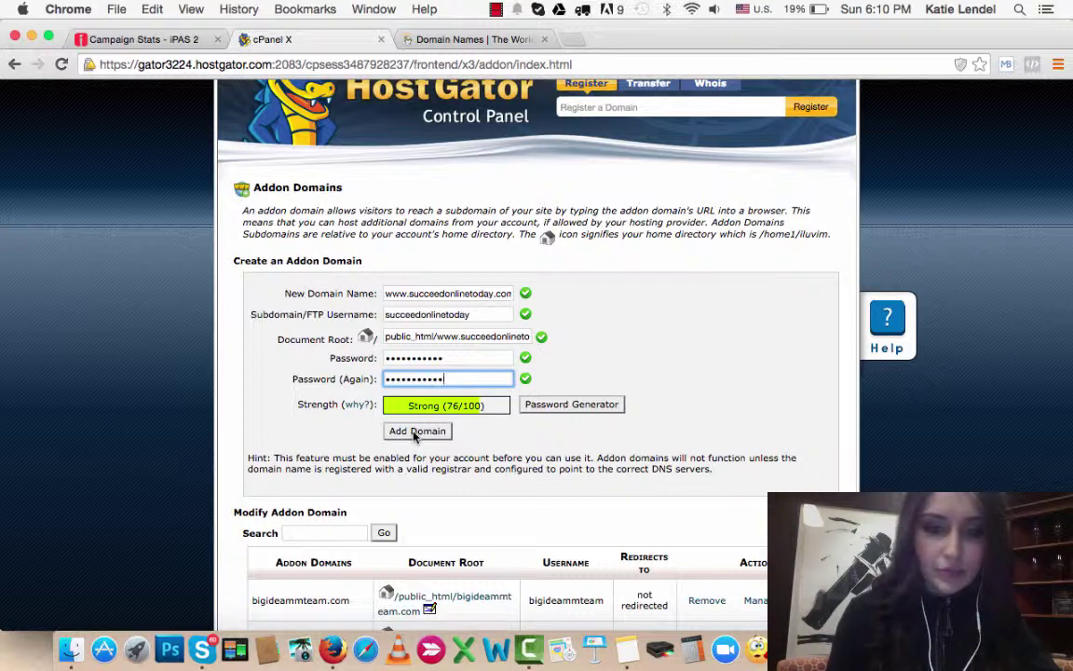
{"action": "left_click", "coordinate": [416, 432]}
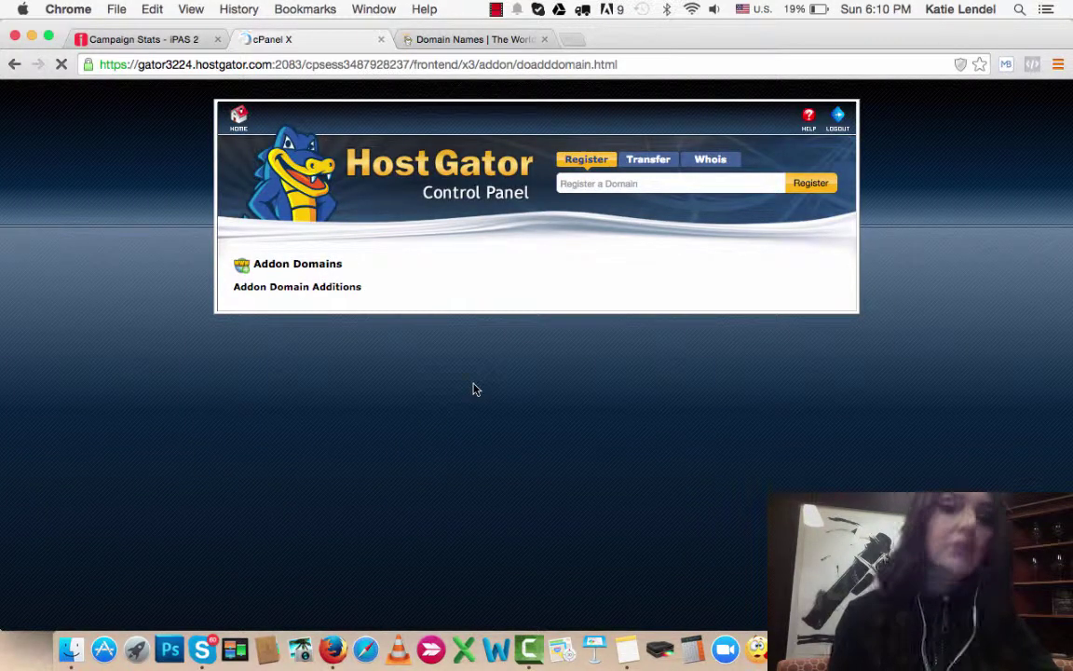
Step: Return to the cPanel home page and scroll to the name servers ns6447/ns6448.hostgator.com
{"action": "left_click", "coordinate": [239, 129]}
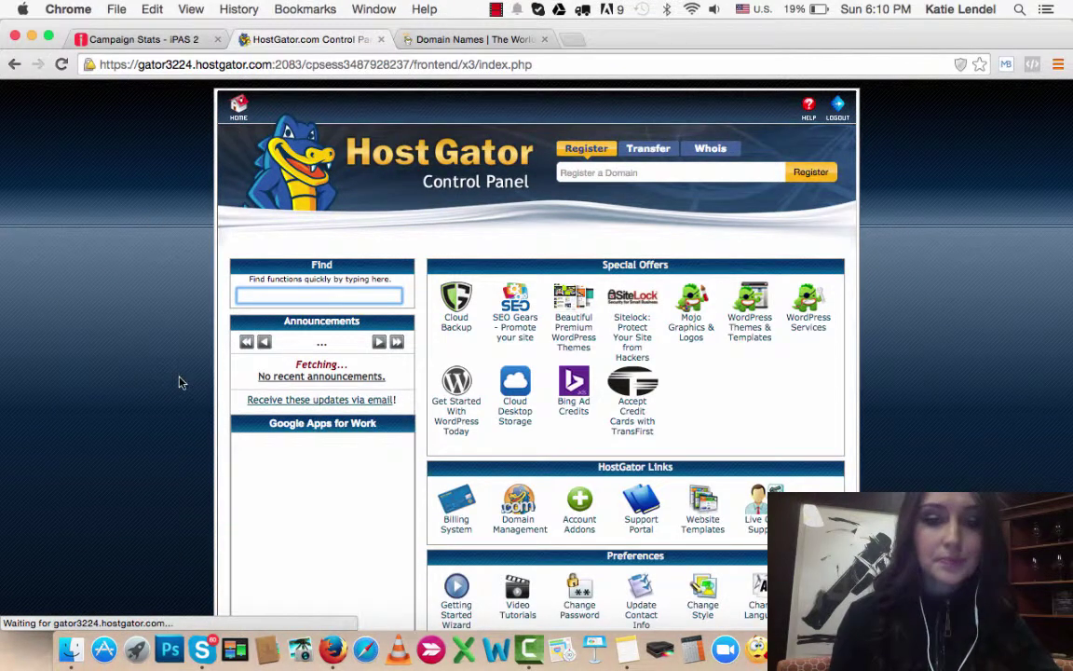
{"action": "scroll", "coordinate": [182, 382], "scroll_direction": "down", "scroll_amount": 3}
{"action": "scroll", "coordinate": [181, 382], "scroll_direction": "up", "scroll_amount": 2}
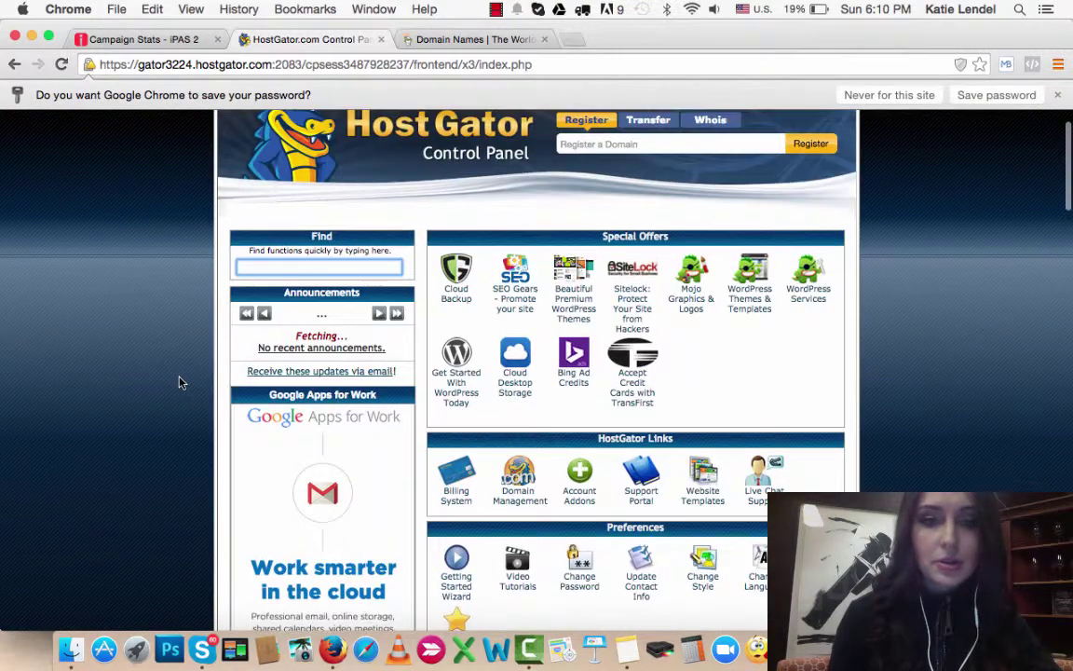
{"action": "scroll", "coordinate": [181, 382], "scroll_direction": "down", "scroll_amount": 5}
{"action": "scroll", "coordinate": [180, 378], "scroll_direction": "up", "scroll_amount": 5}
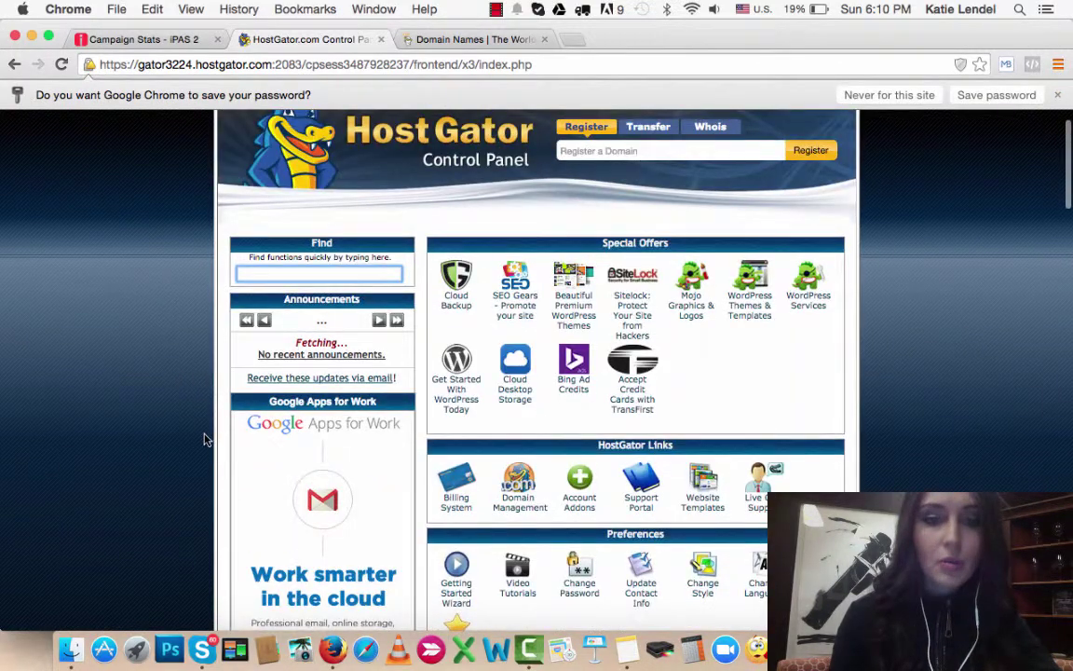
{"action": "scroll", "coordinate": [205, 438], "scroll_direction": "down", "scroll_amount": 10}
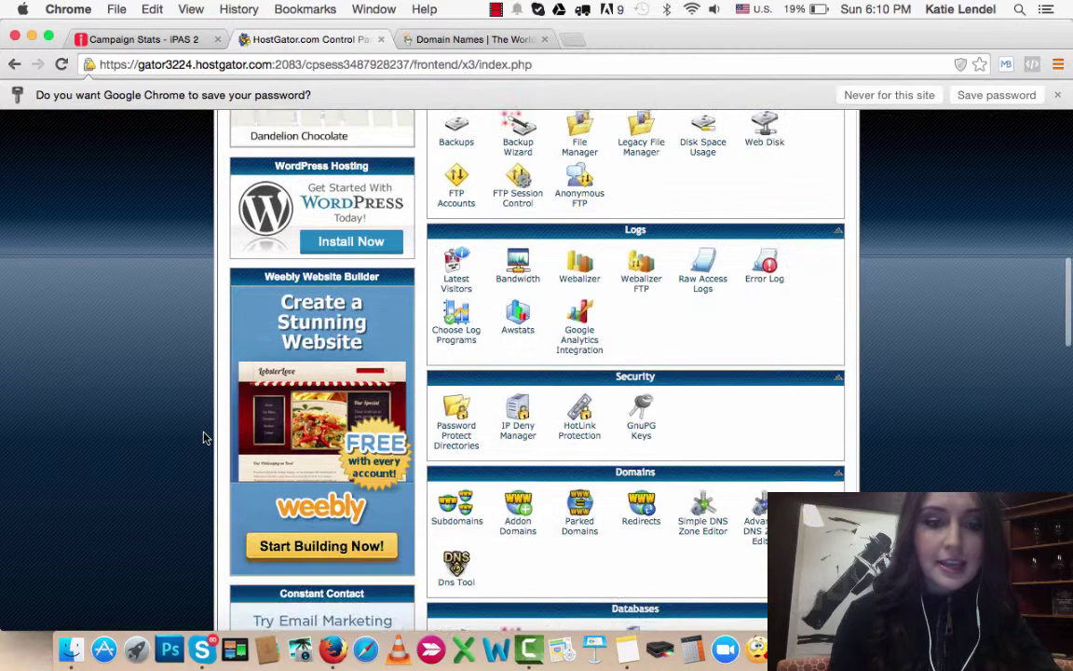
{"action": "scroll", "coordinate": [205, 437], "scroll_direction": "down", "scroll_amount": 15}
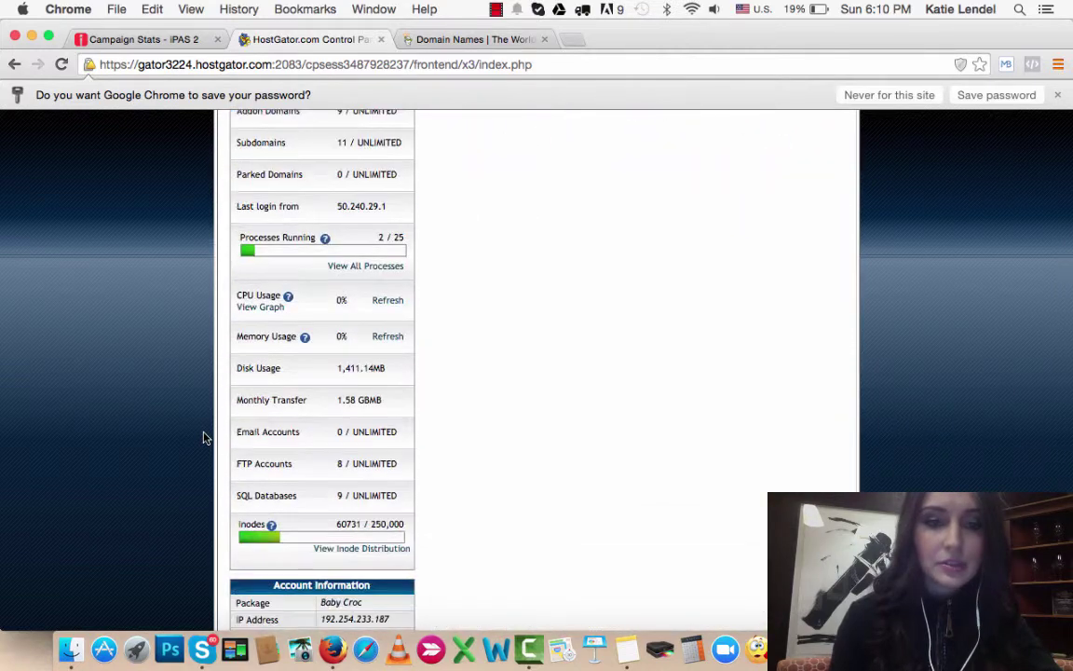
{"action": "scroll", "coordinate": [205, 438], "scroll_direction": "down", "scroll_amount": 5}
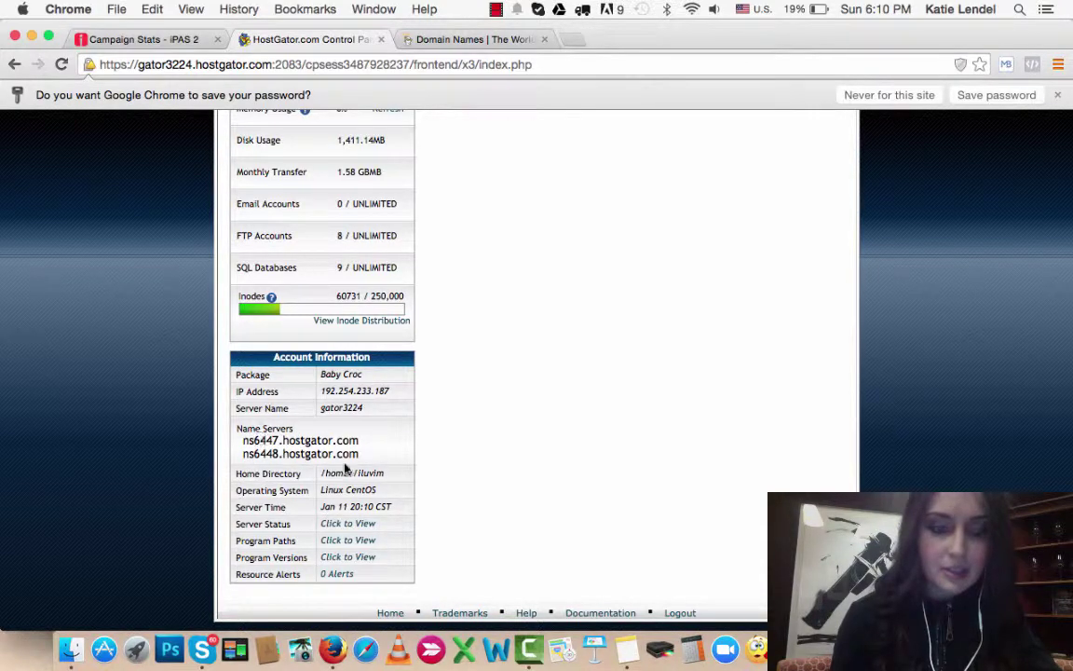
Step: Sign in to GoDaddy and list the owned domains at 20 per page
{"action": "key", "text": "ctrl+Tab"}
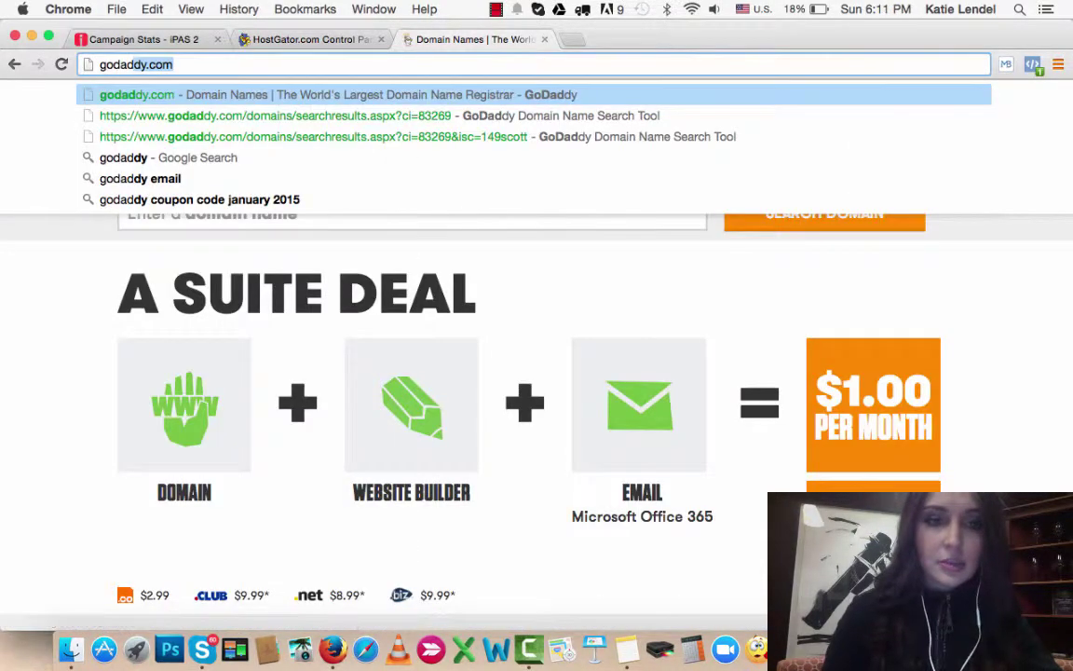
{"action": "key", "text": "Return"}
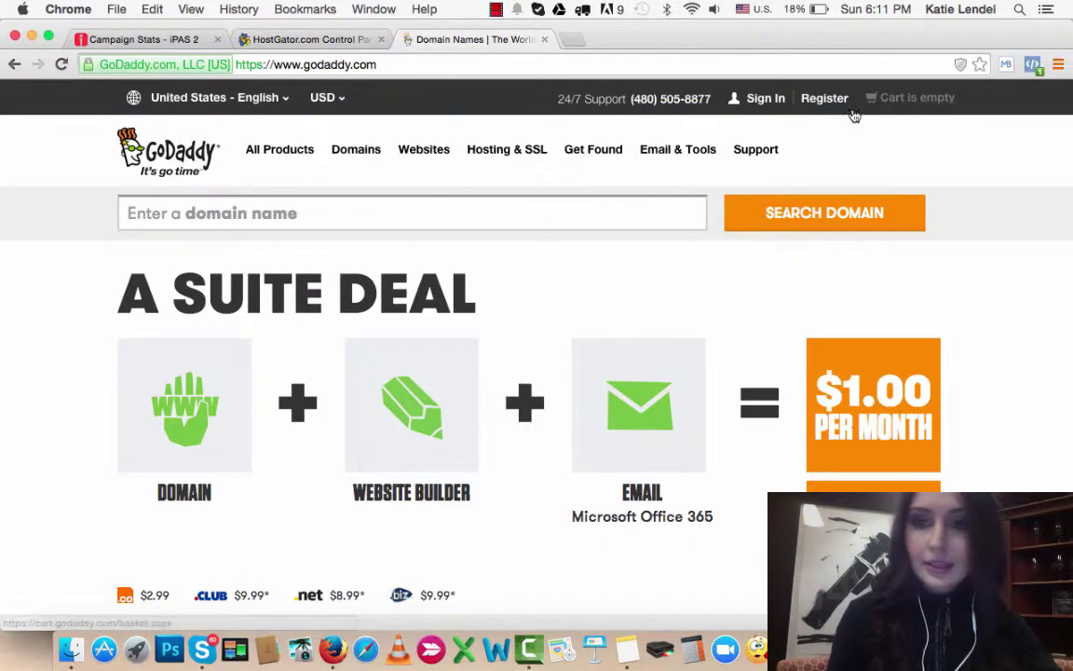
{"action": "left_click", "coordinate": [765, 98]}
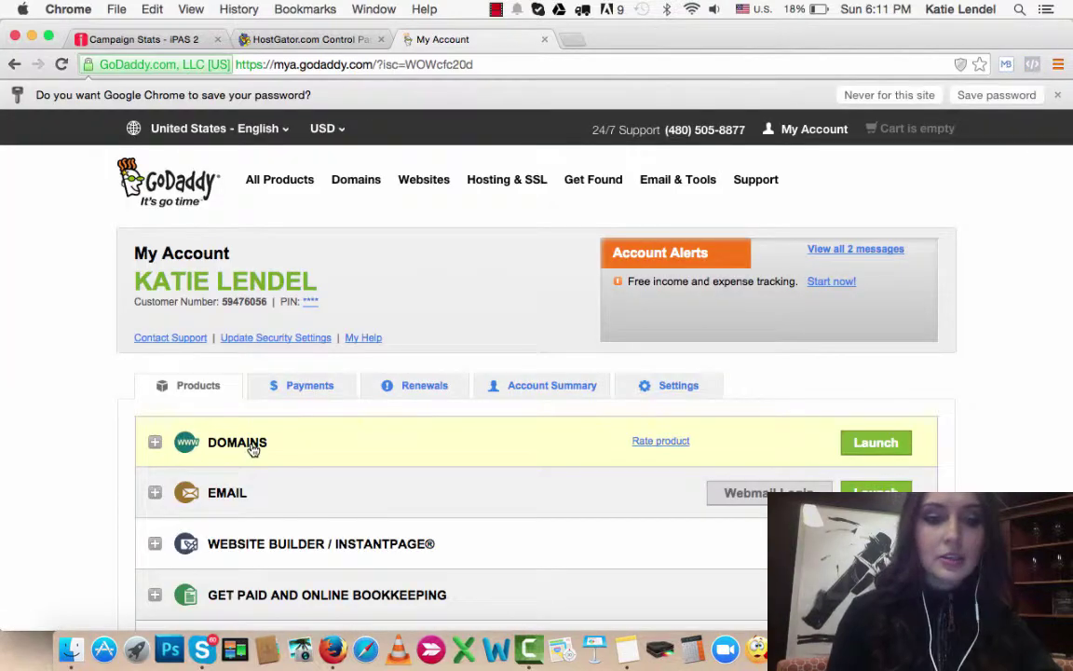
{"action": "left_click", "coordinate": [251, 449]}
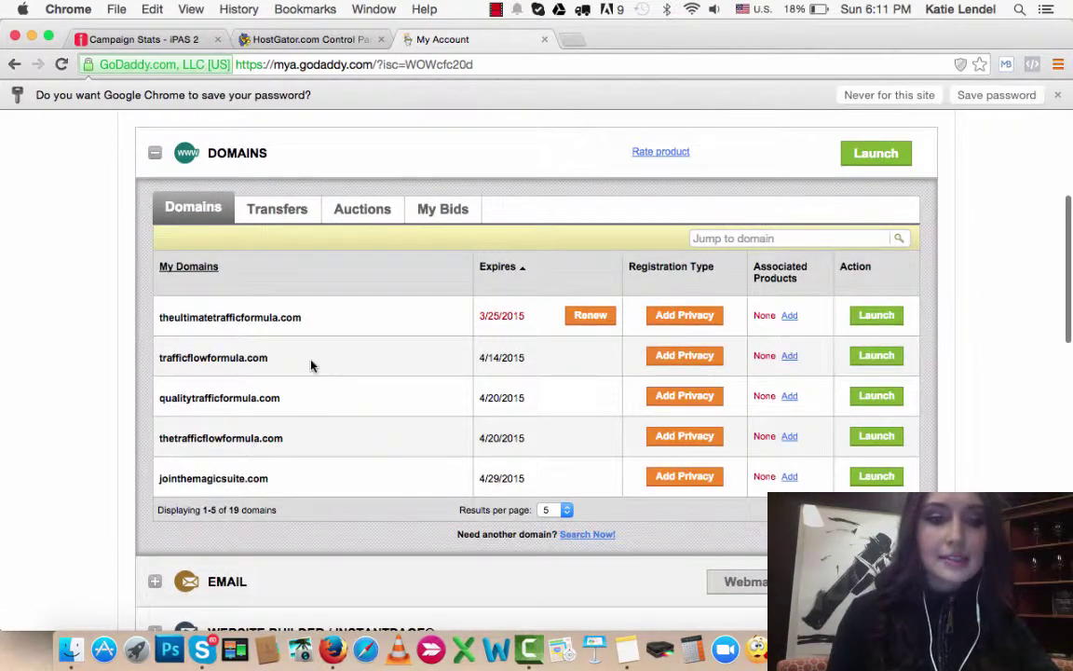
{"action": "scroll", "coordinate": [289, 448], "scroll_direction": "down", "scroll_amount": 2}
{"action": "left_click", "coordinate": [559, 432]}
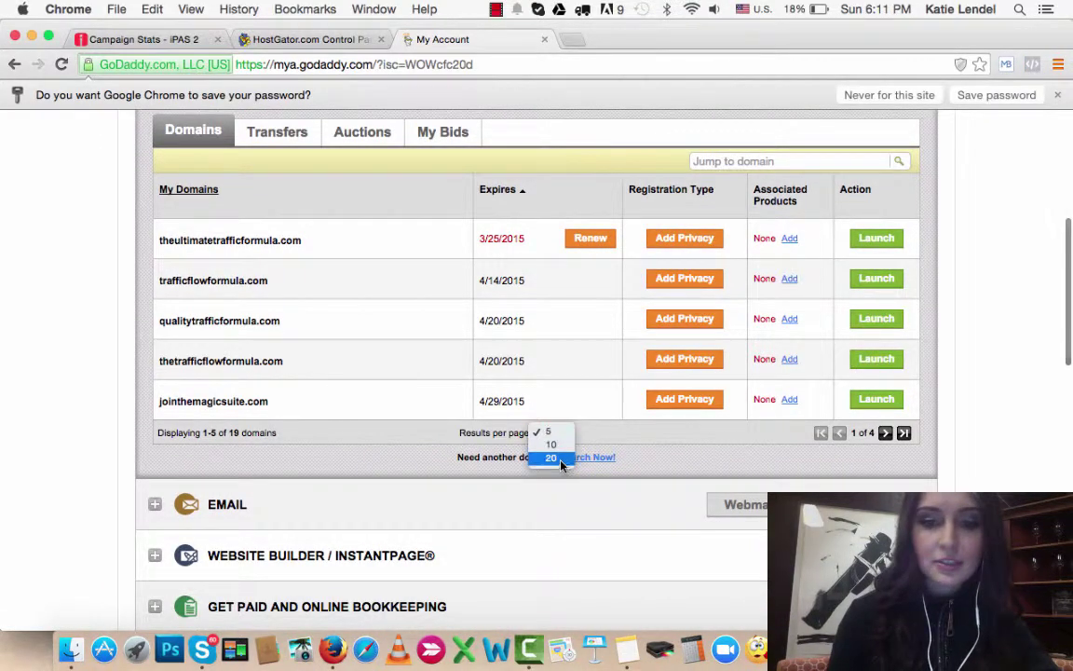
{"action": "left_click", "coordinate": [557, 457]}
Step: Open succeedonlinetoday.com's Nameserver Settings and switch it to custom nameservers
{"action": "scroll", "coordinate": [361, 489], "scroll_direction": "down", "scroll_amount": 5}
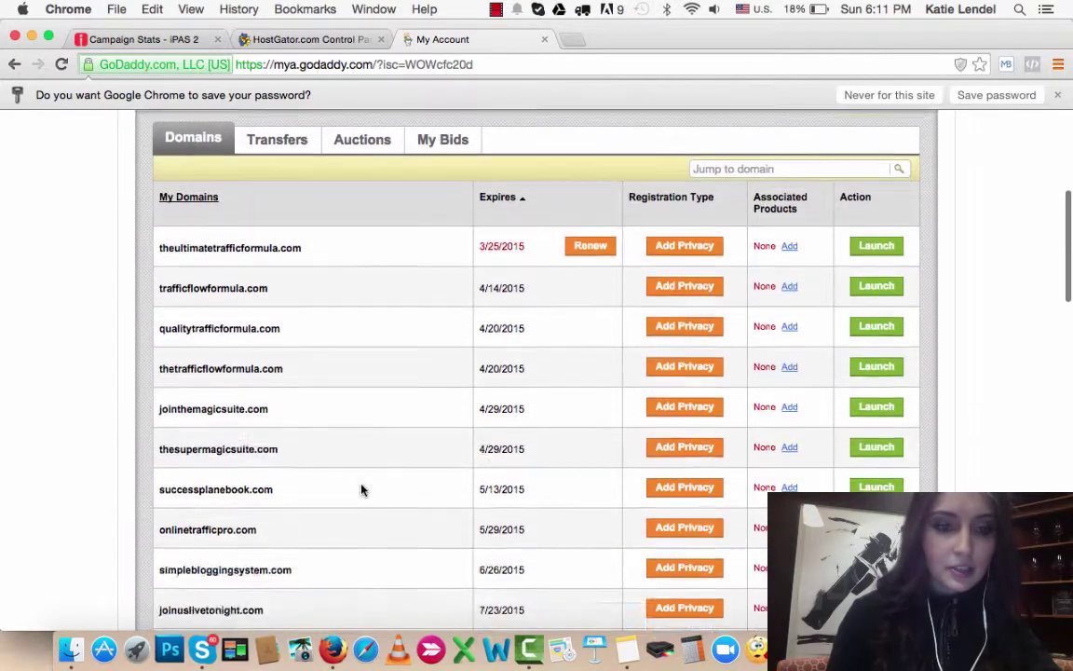
{"action": "scroll", "coordinate": [361, 489], "scroll_direction": "down", "scroll_amount": 7}
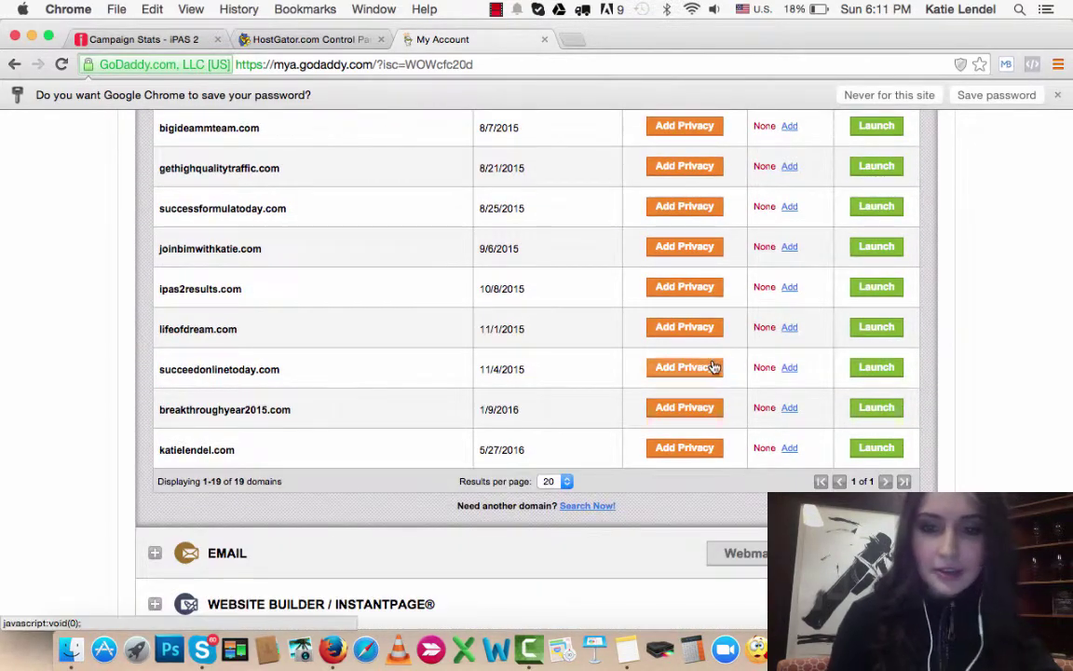
{"action": "left_click", "coordinate": [882, 369]}
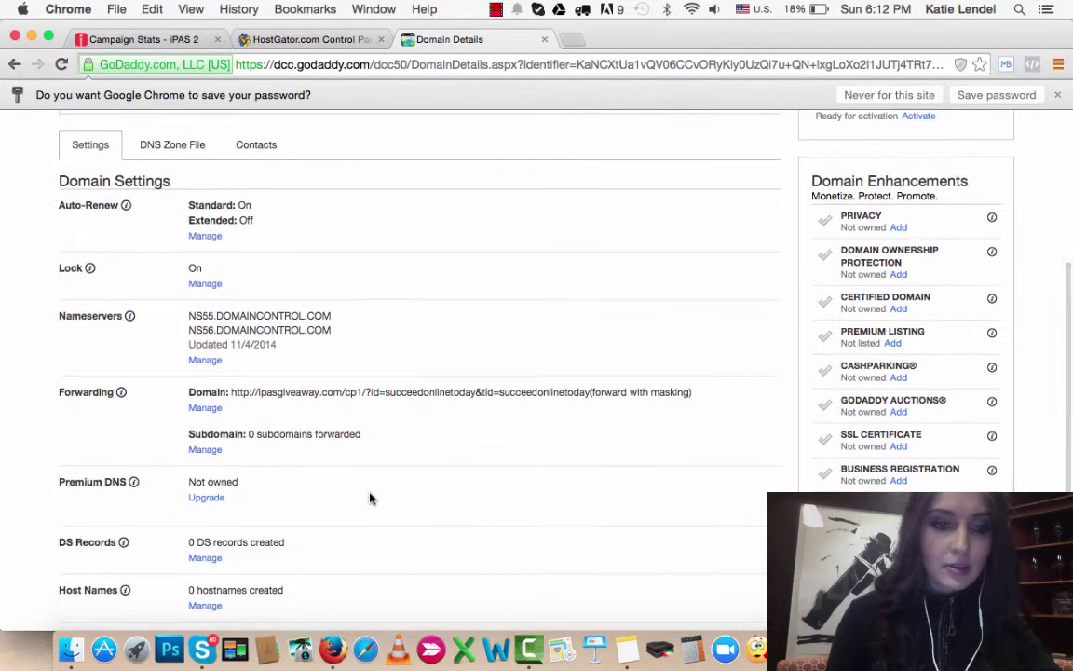
{"action": "left_click", "coordinate": [205, 361]}
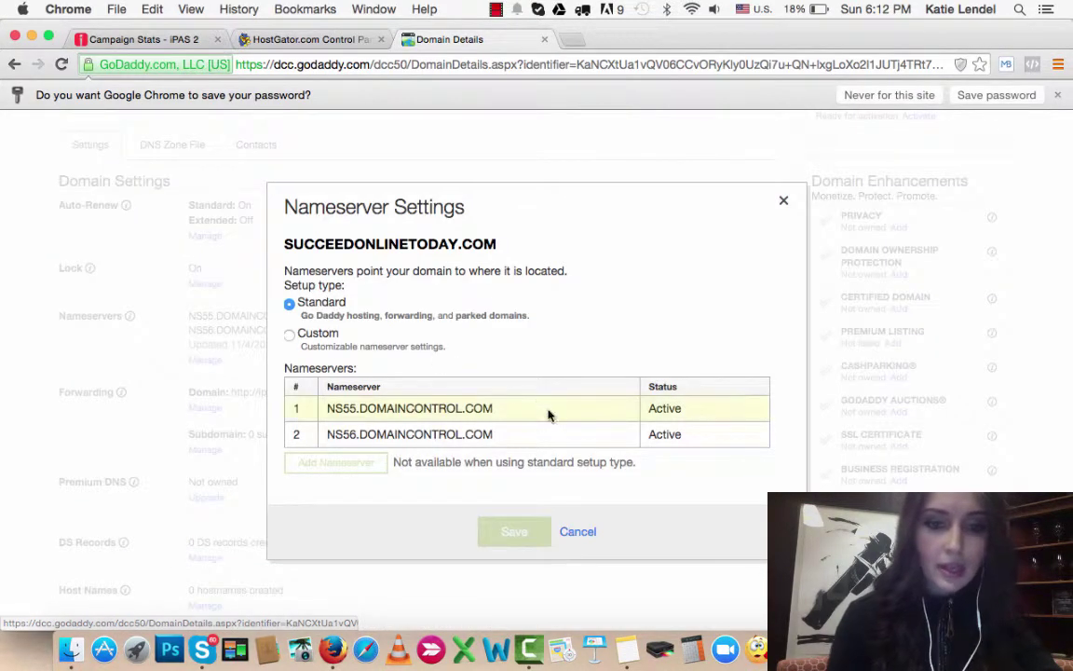
{"action": "left_click", "coordinate": [290, 334]}
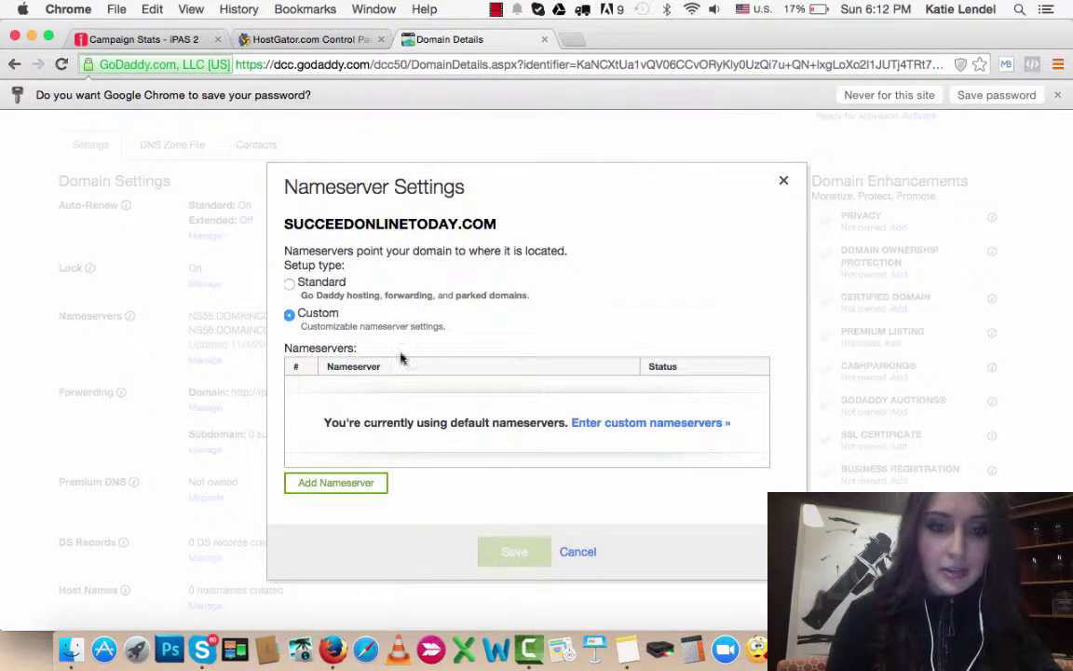
{"action": "left_click", "coordinate": [649, 426]}
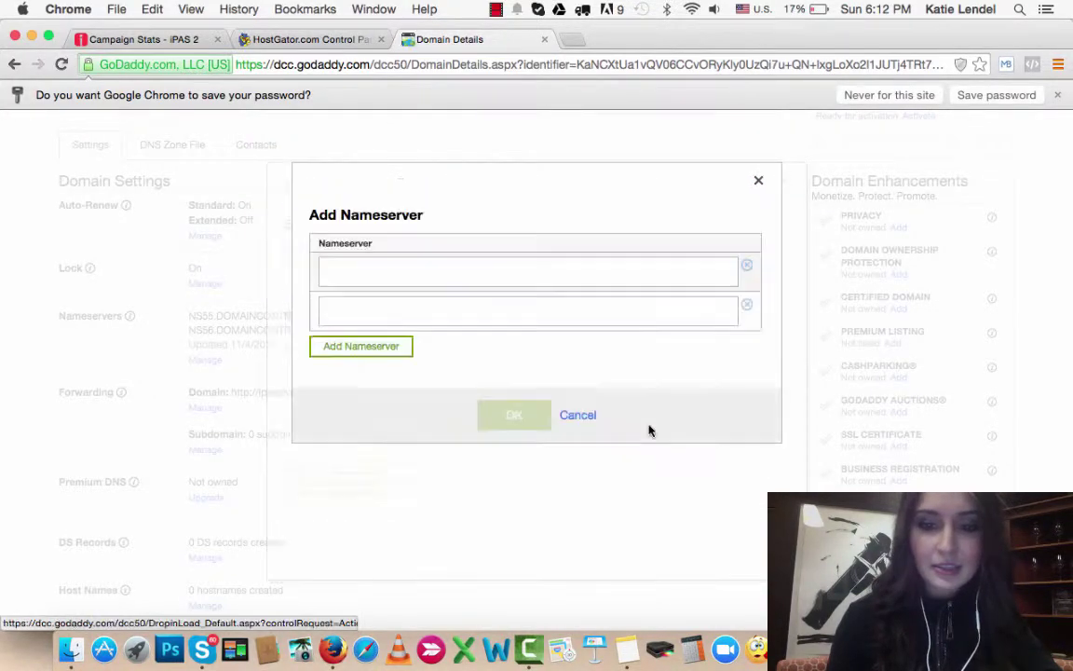
{"action": "left_click", "coordinate": [445, 280]}
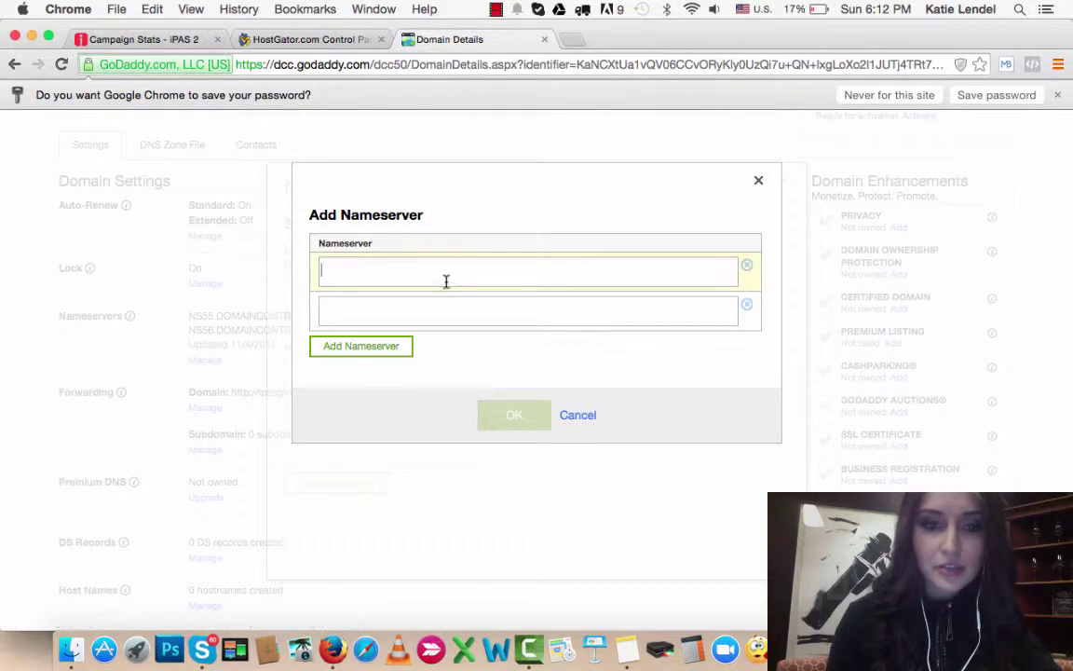
Step: Copy ns6447.hostgator.com from cPanel into the first nameserver field
{"action": "left_click", "coordinate": [305, 39]}
{"action": "left_click_drag", "start_coordinate": [360, 440], "coordinate": [244, 439]}
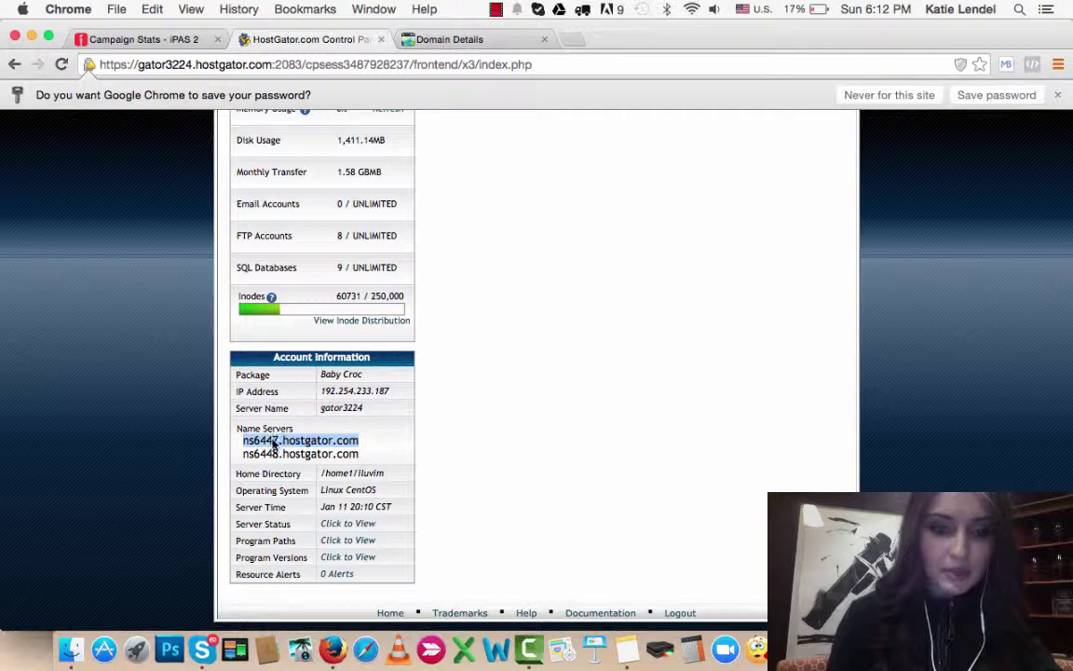
{"action": "right_click", "coordinate": [329, 445]}
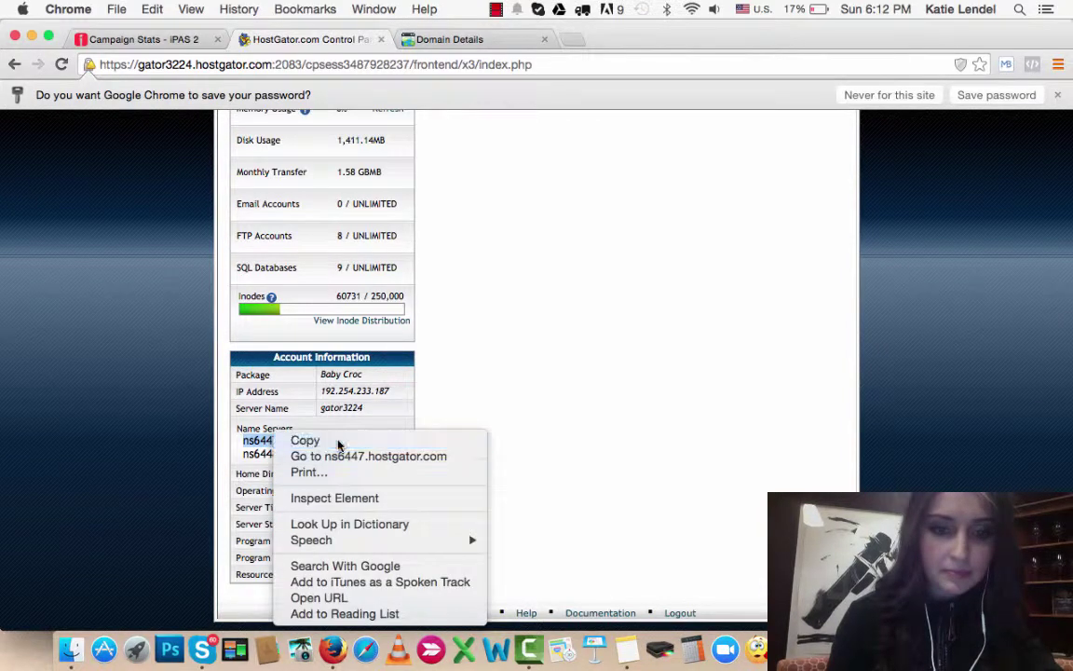
{"action": "left_click", "coordinate": [328, 442]}
{"action": "left_click", "coordinate": [486, 42]}
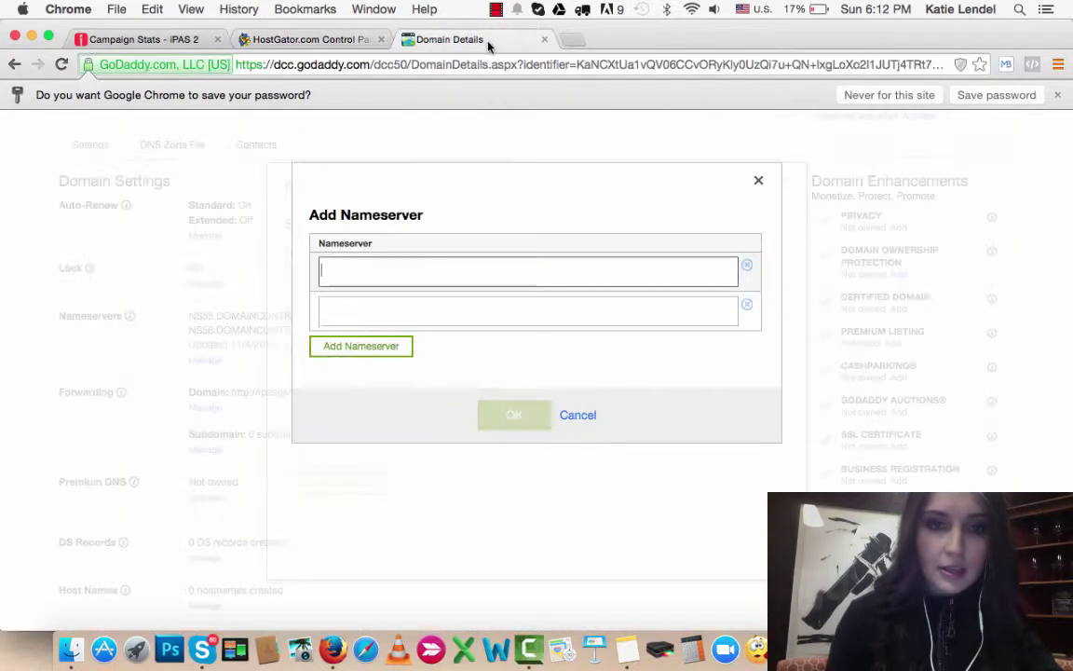
{"action": "right_click", "coordinate": [377, 271]}
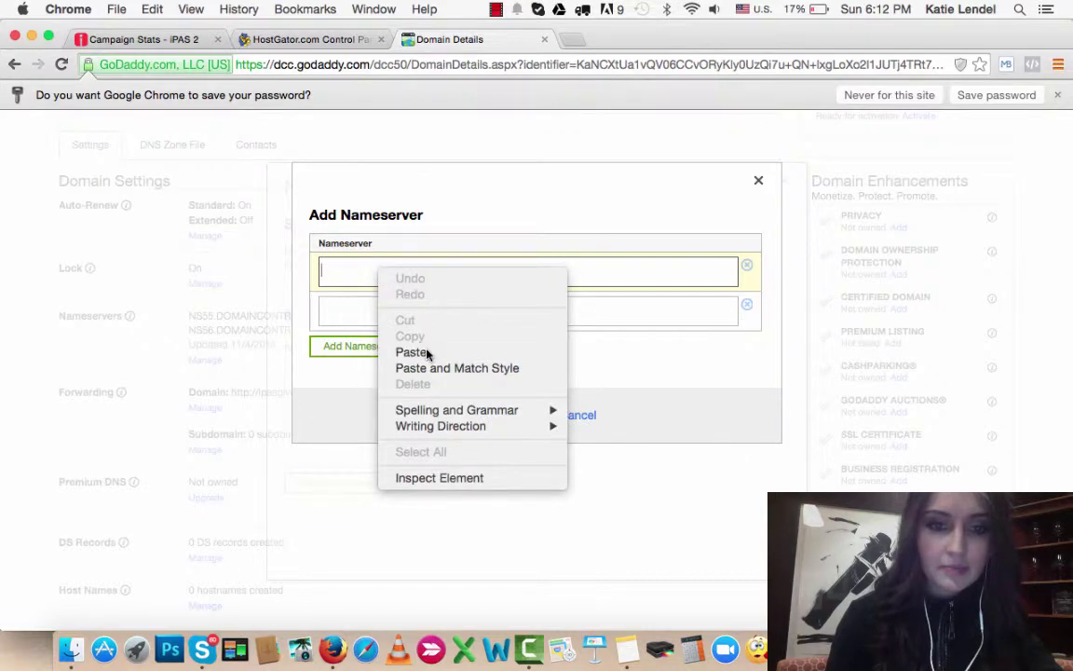
{"action": "left_click", "coordinate": [413, 352]}
Step: Copy ns6448.hostgator.com from cPanel into the second nameserver field
{"action": "left_click", "coordinate": [369, 307]}
{"action": "left_click", "coordinate": [308, 39]}
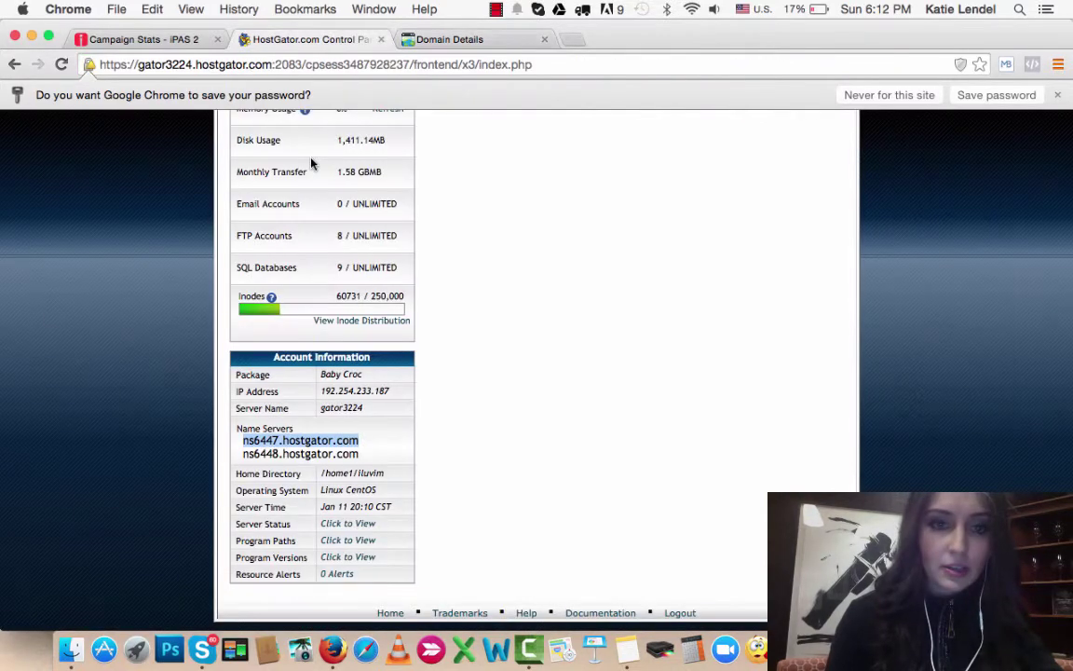
{"action": "left_click_drag", "start_coordinate": [359, 454], "coordinate": [240, 453]}
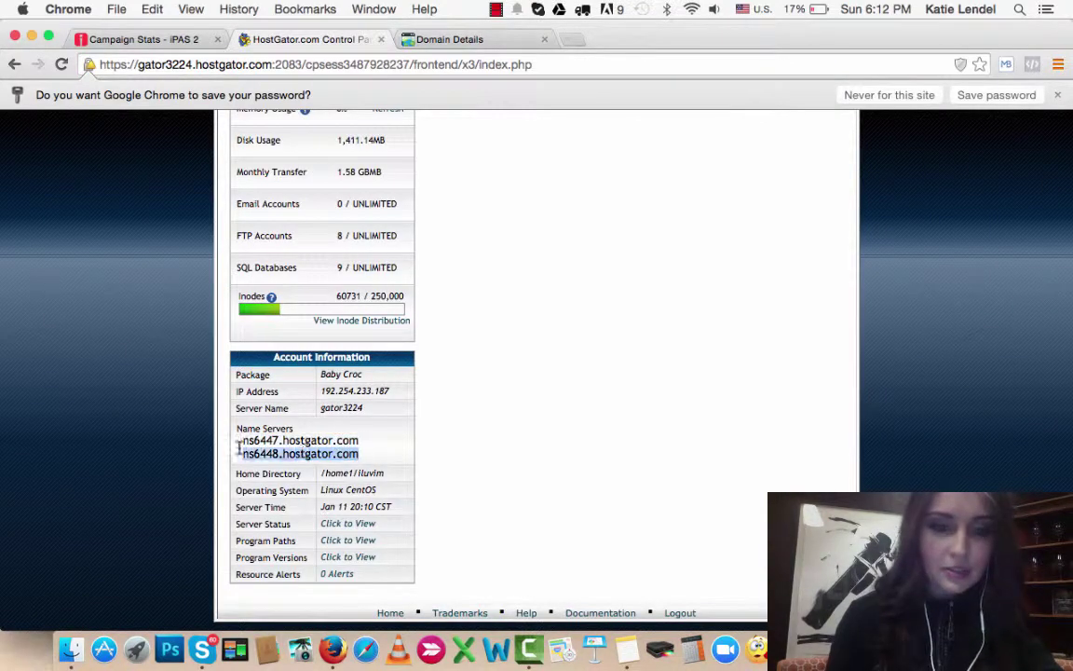
{"action": "right_click", "coordinate": [332, 434]}
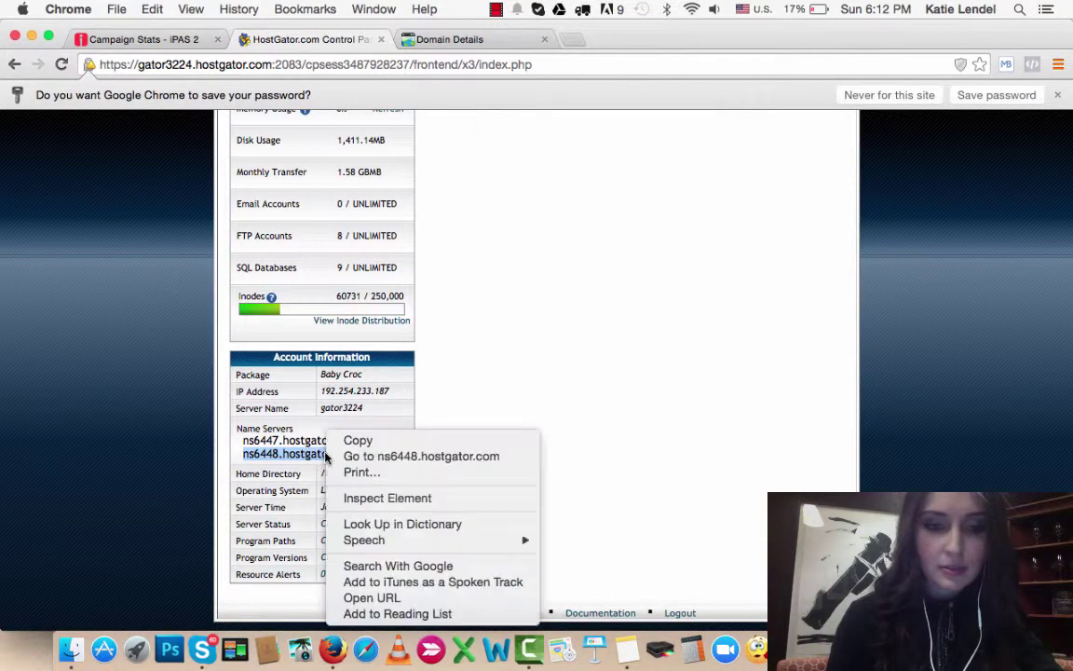
{"action": "left_click", "coordinate": [368, 439]}
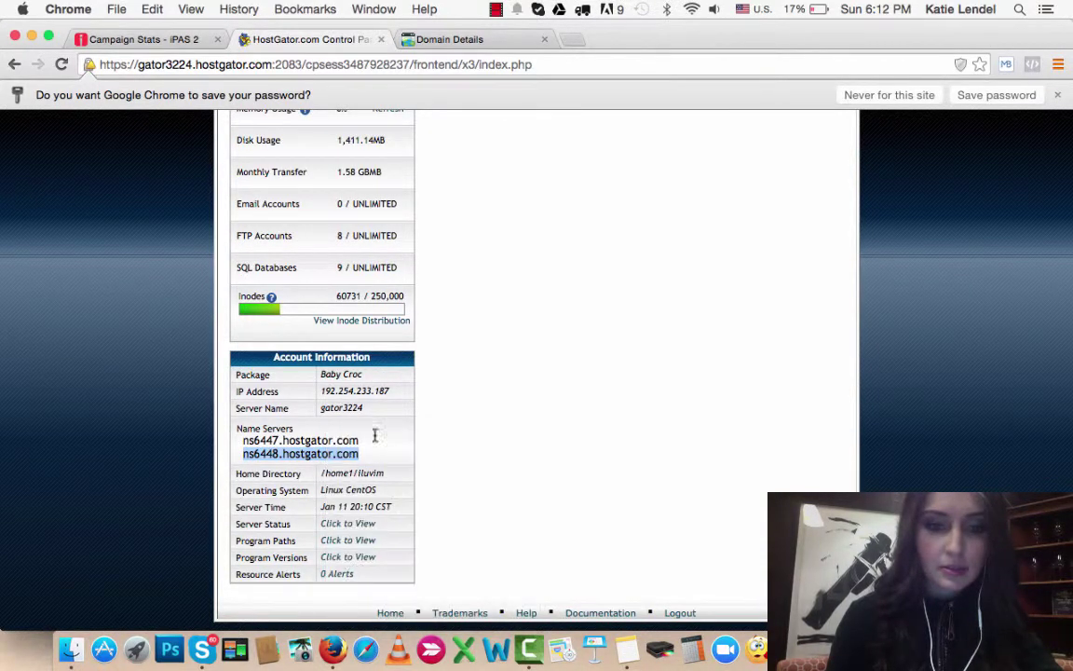
{"action": "left_click", "coordinate": [401, 40]}
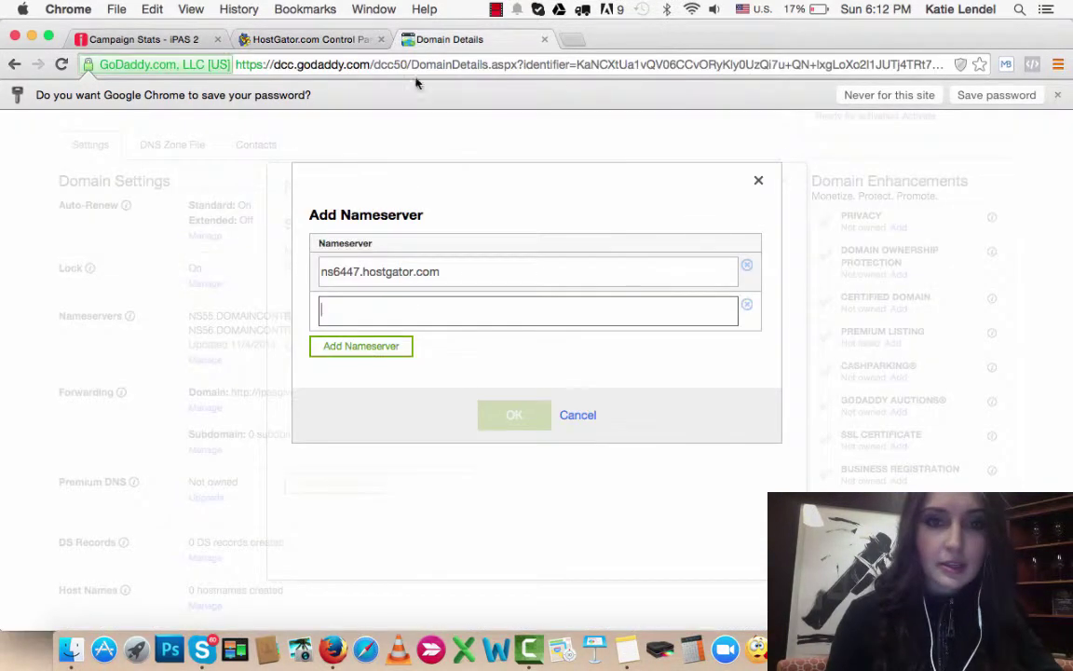
{"action": "right_click", "coordinate": [382, 317]}
{"action": "left_click", "coordinate": [409, 391]}
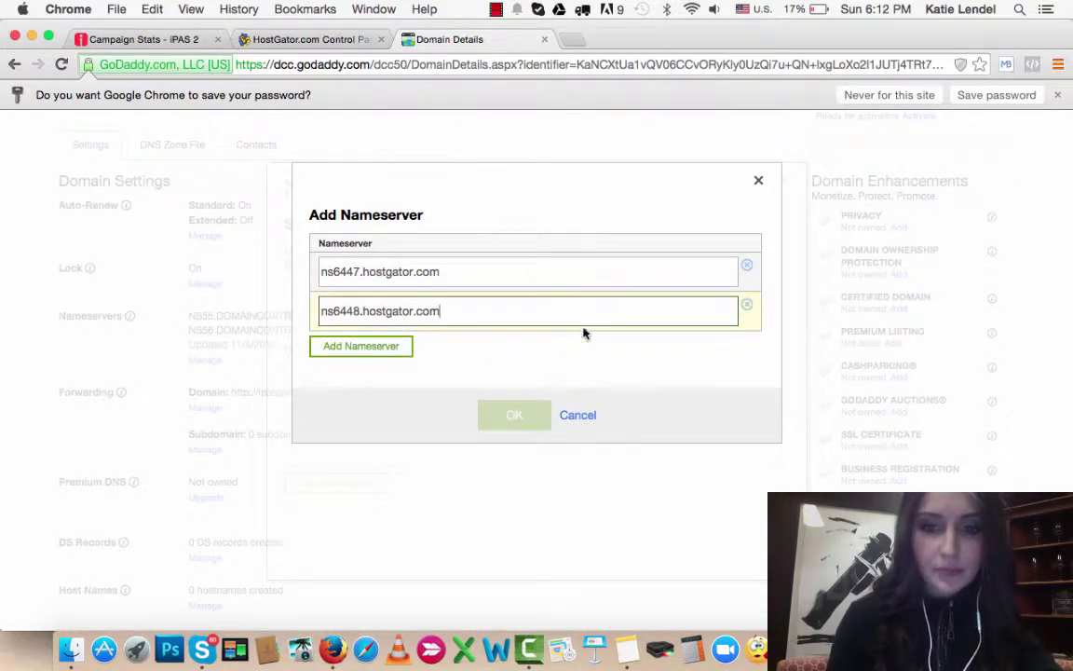
Step: Remove the extra empty nameserver row and confirm the two HostGator nameservers
{"action": "left_click", "coordinate": [394, 344]}
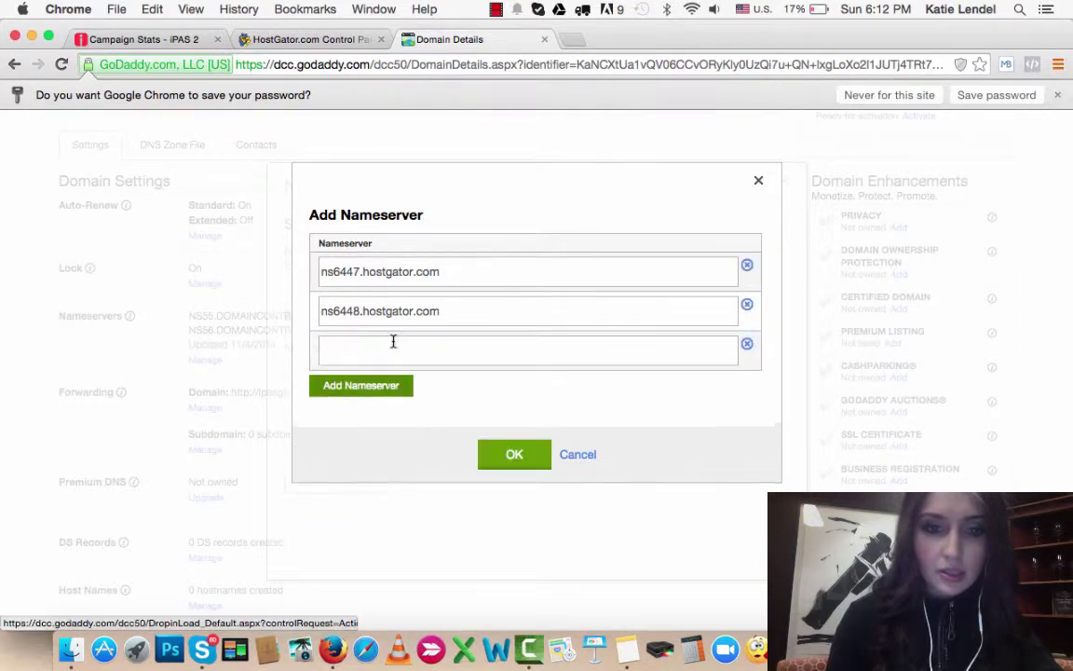
{"action": "left_click", "coordinate": [746, 345]}
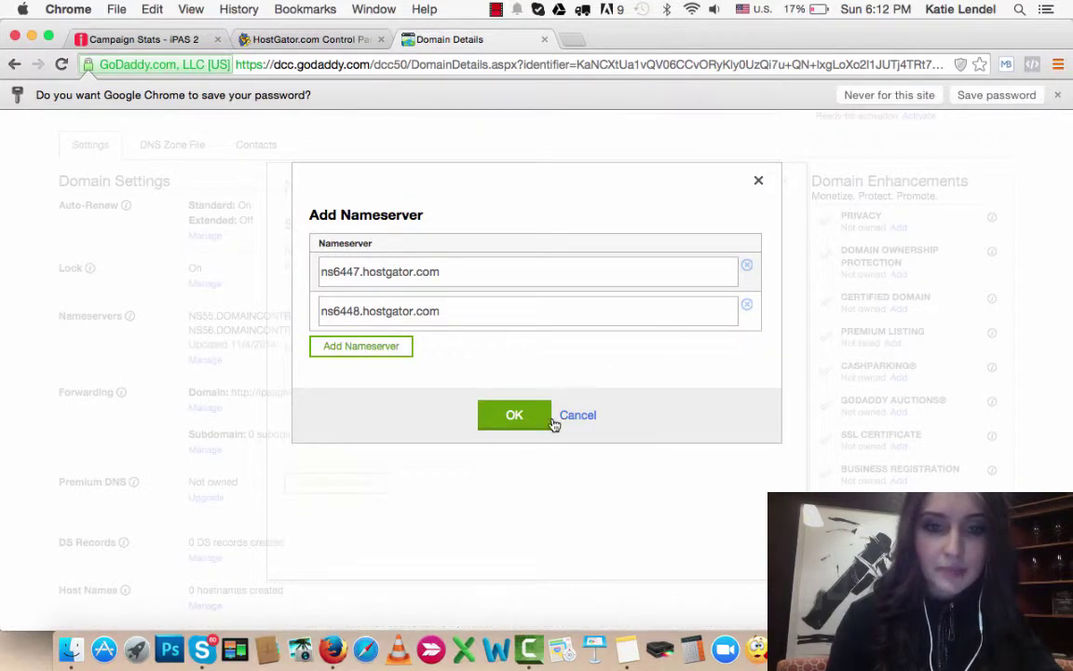
{"action": "left_click", "coordinate": [469, 311]}
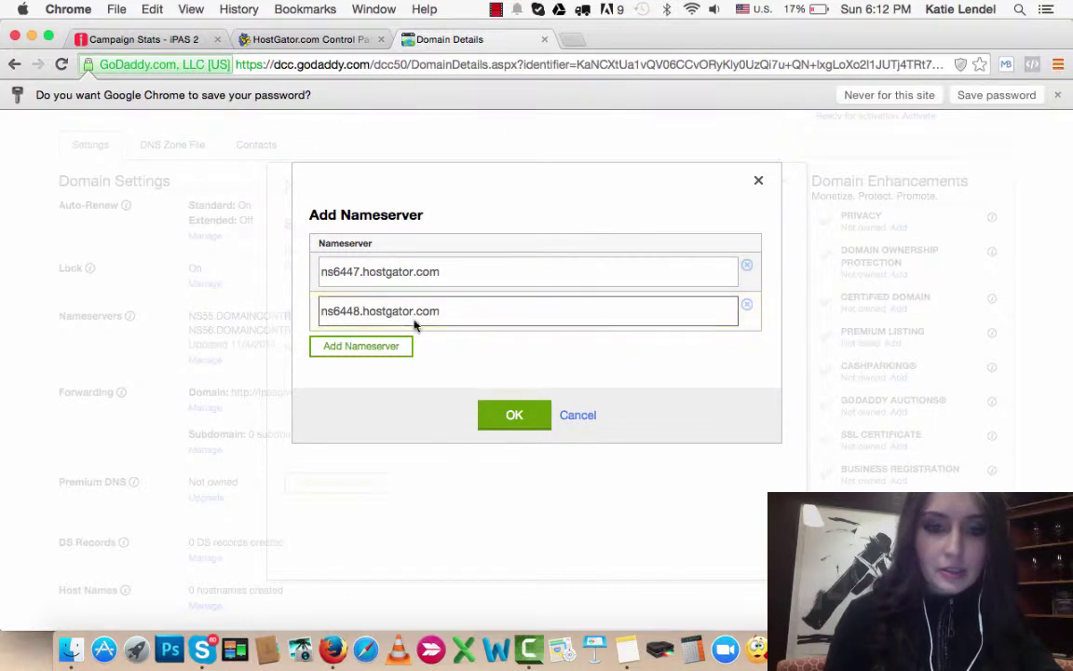
{"action": "left_click", "coordinate": [517, 414]}
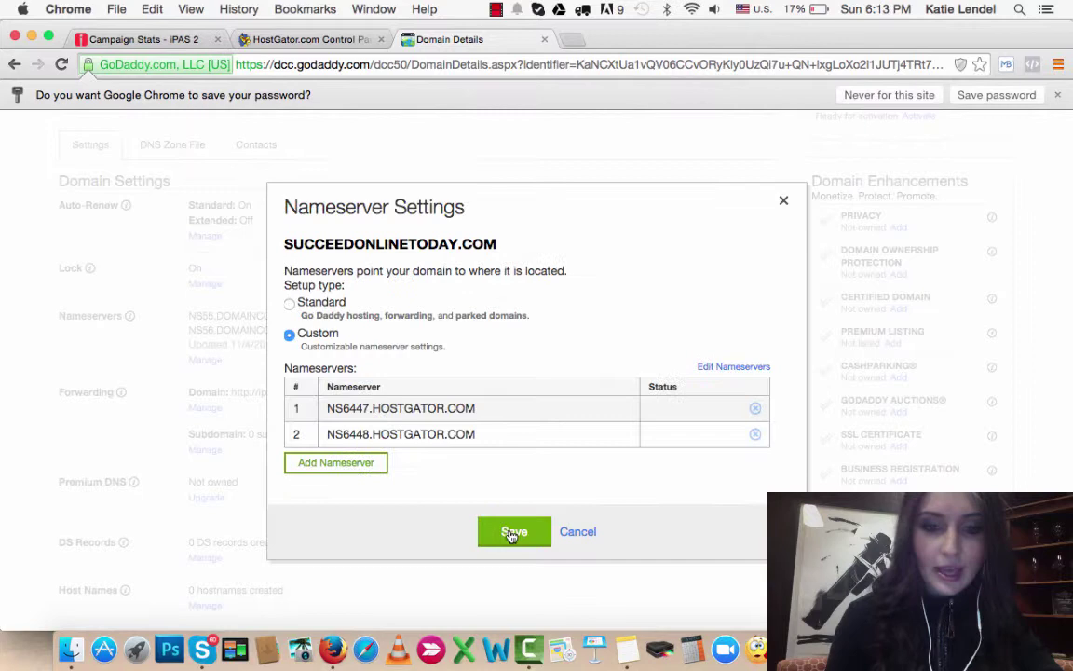
Step: Save the GoDaddy nameserver settings, then search the reloaded cPanel functions for 'forwarder'
{"action": "left_click", "coordinate": [511, 533]}
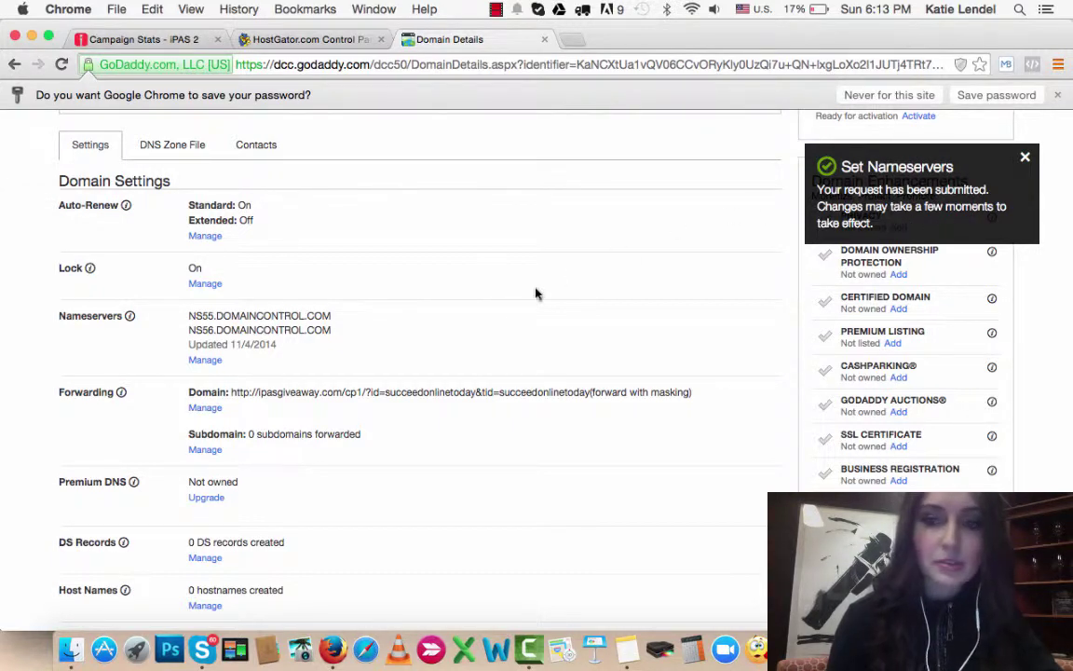
{"action": "scroll", "coordinate": [485, 336], "scroll_direction": "up", "scroll_amount": 5}
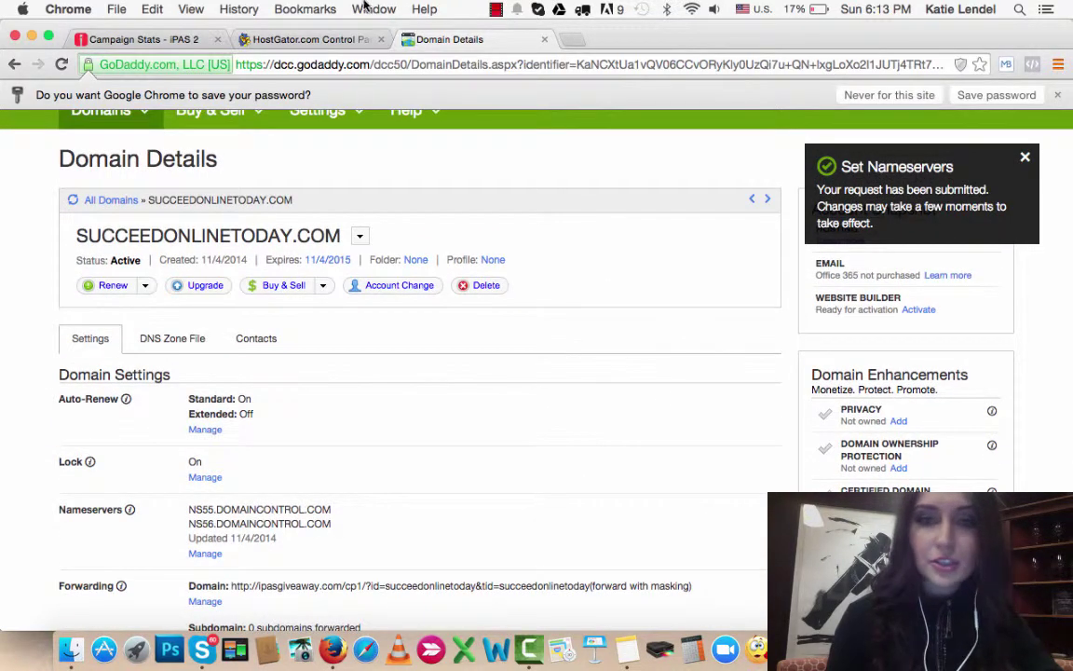
{"action": "left_click", "coordinate": [304, 39]}
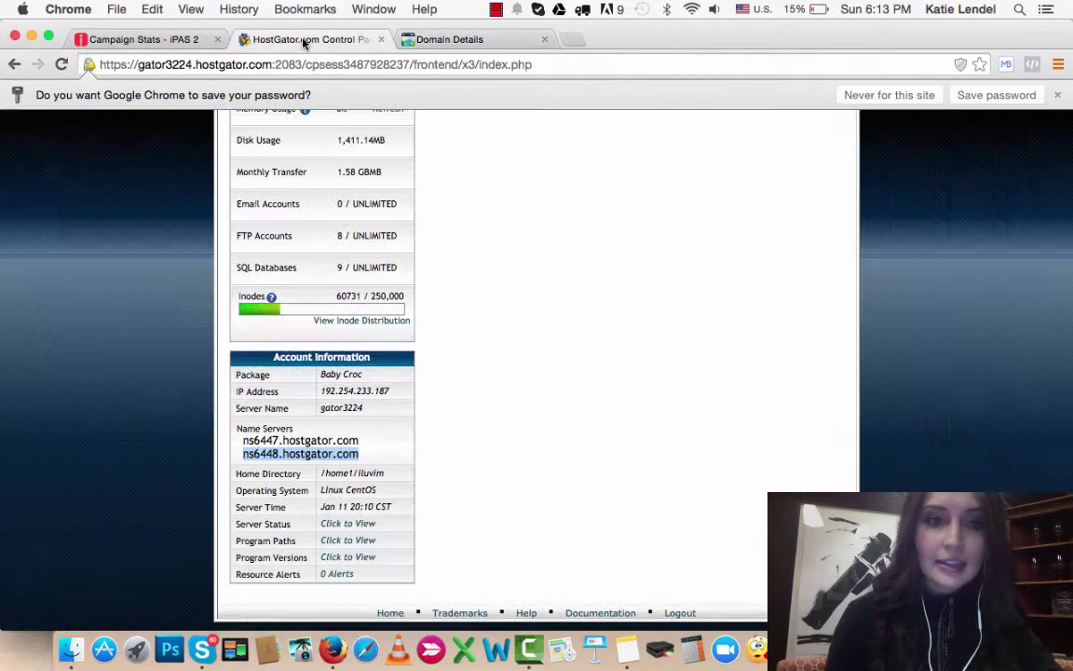
{"action": "scroll", "coordinate": [498, 275], "scroll_direction": "up", "scroll_amount": 15}
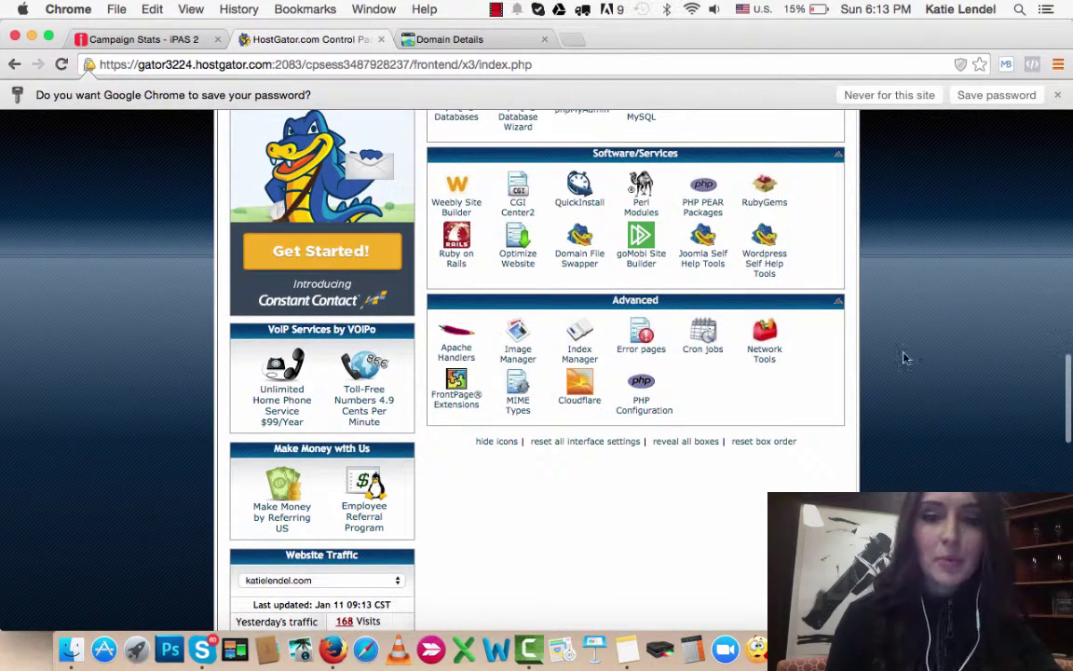
{"action": "scroll", "coordinate": [906, 358], "scroll_direction": "up", "scroll_amount": 4}
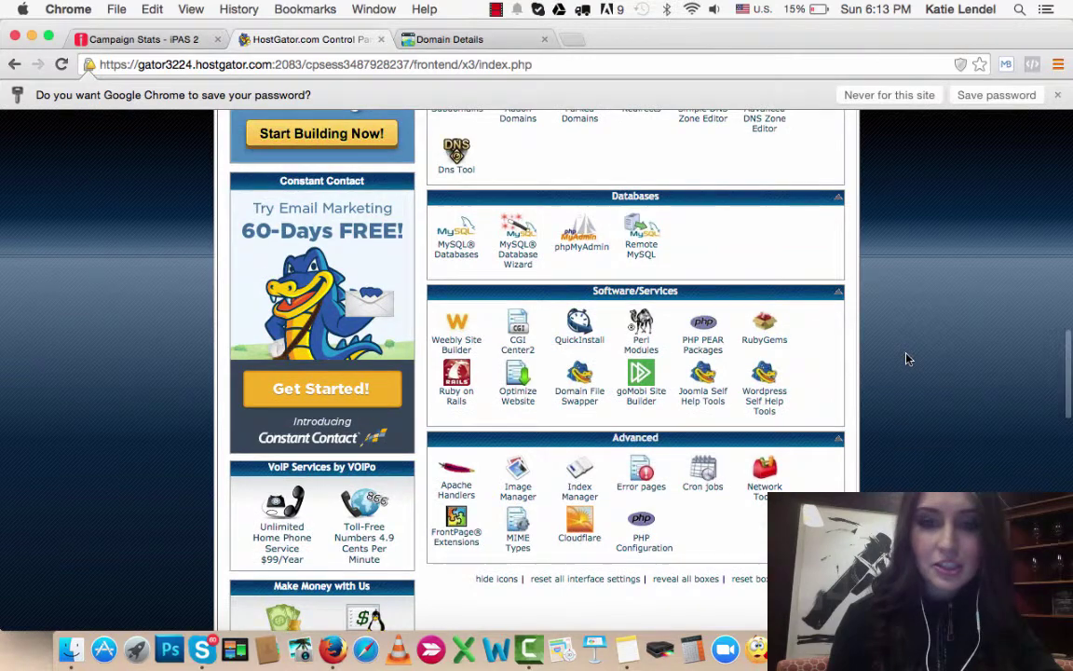
{"action": "scroll", "coordinate": [908, 359], "scroll_direction": "up", "scroll_amount": 3}
{"action": "scroll", "coordinate": [908, 358], "scroll_direction": "up", "scroll_amount": 3}
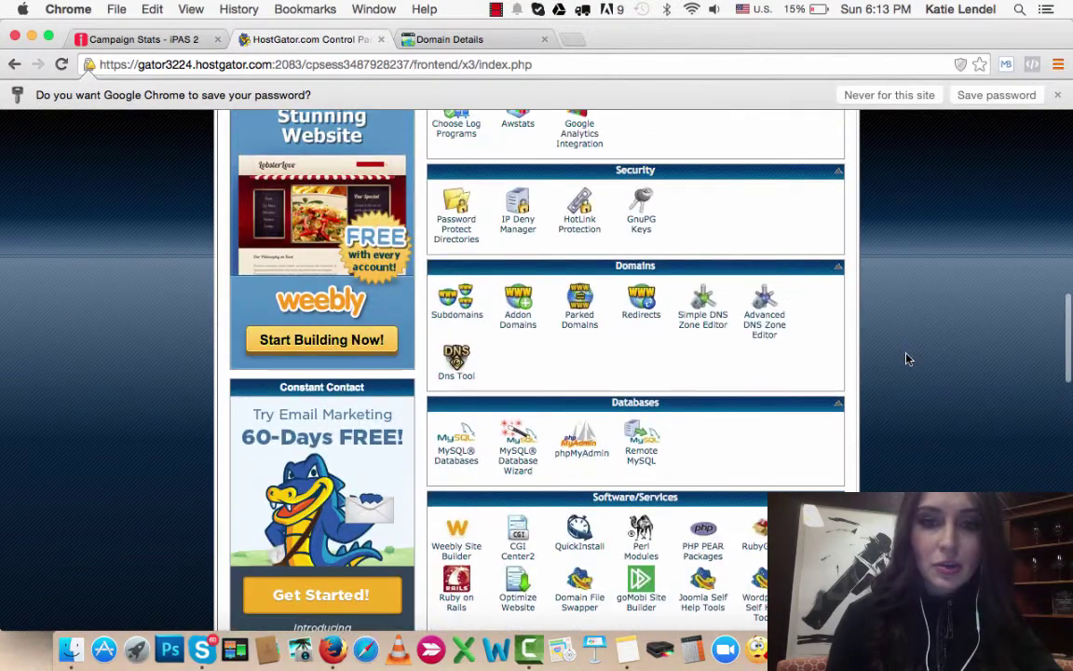
{"action": "scroll", "coordinate": [908, 358], "scroll_direction": "up", "scroll_amount": 10}
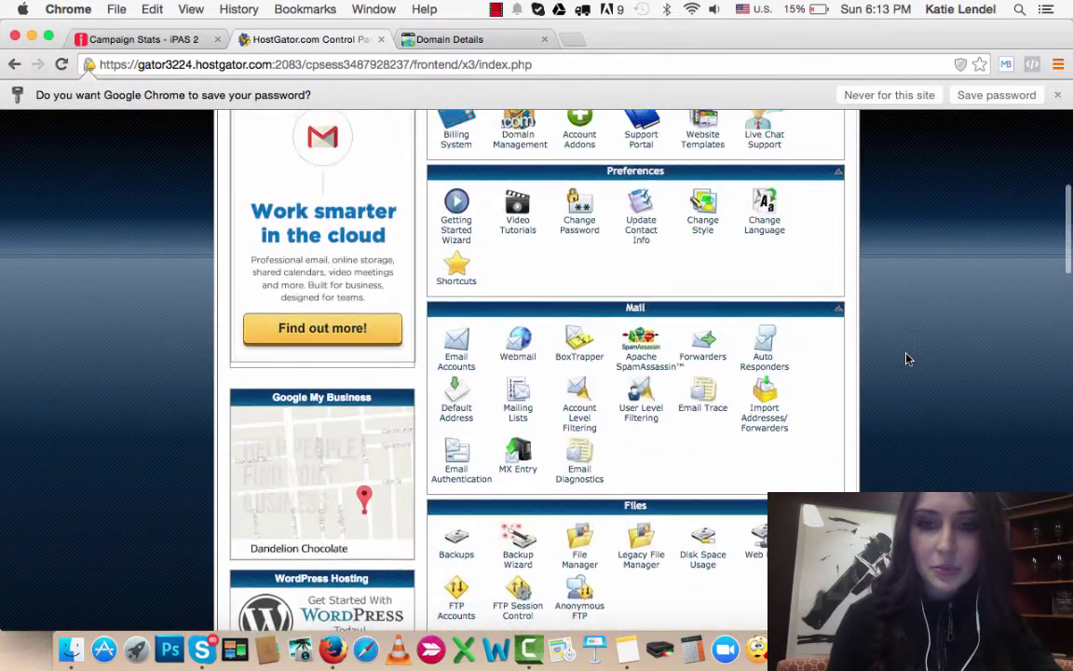
{"action": "scroll", "coordinate": [905, 358], "scroll_direction": "up", "scroll_amount": 3}
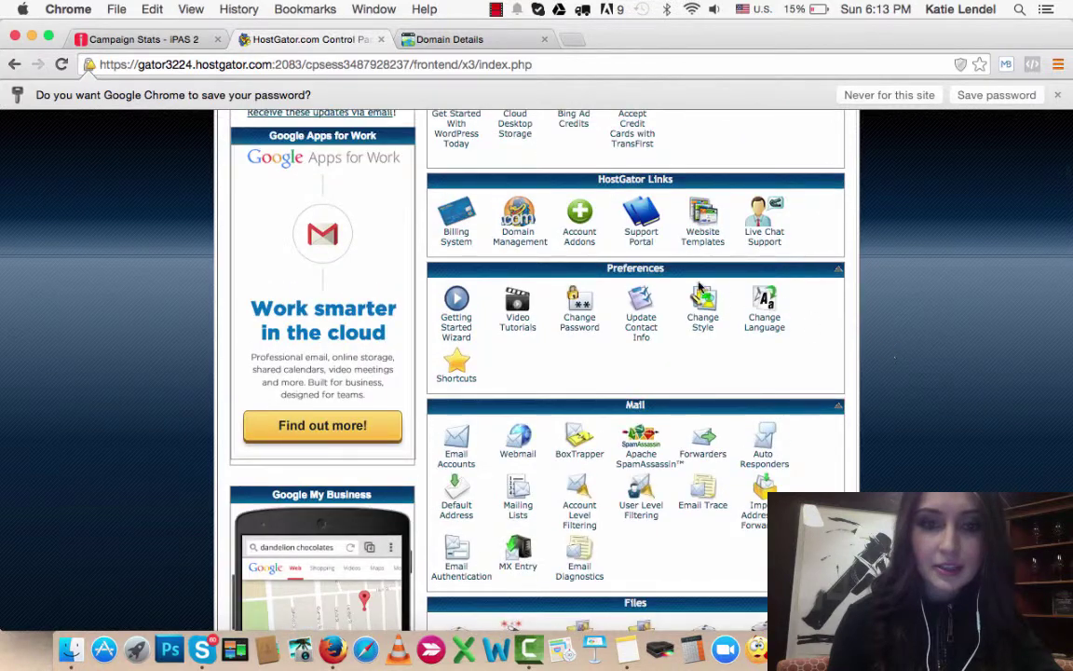
{"action": "key", "text": "super+r"}
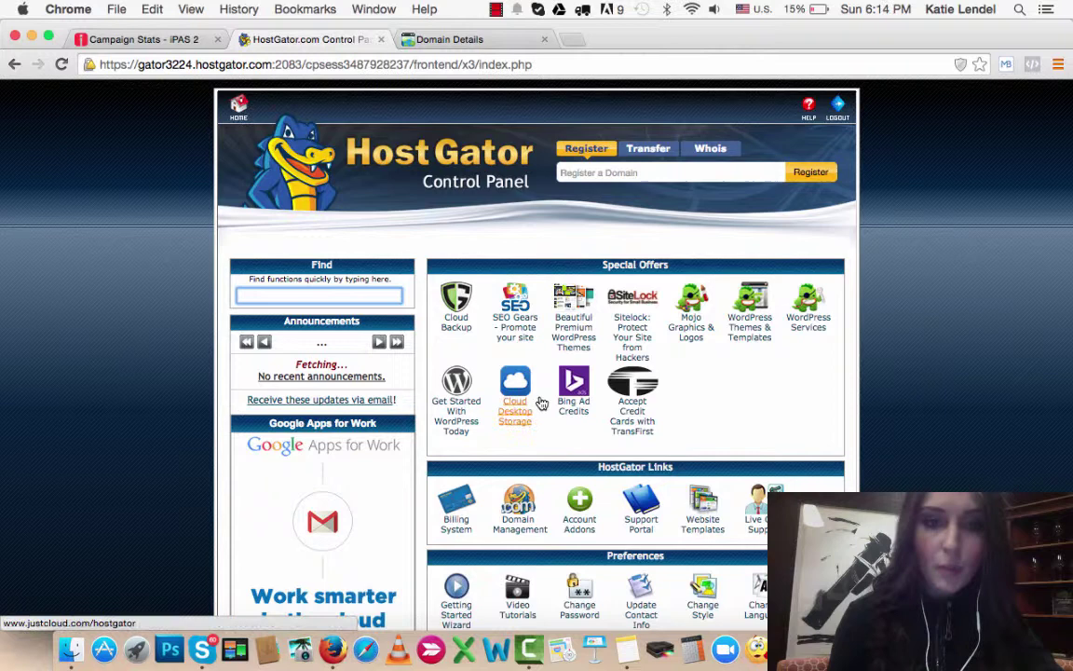
{"action": "type", "text": "for"}
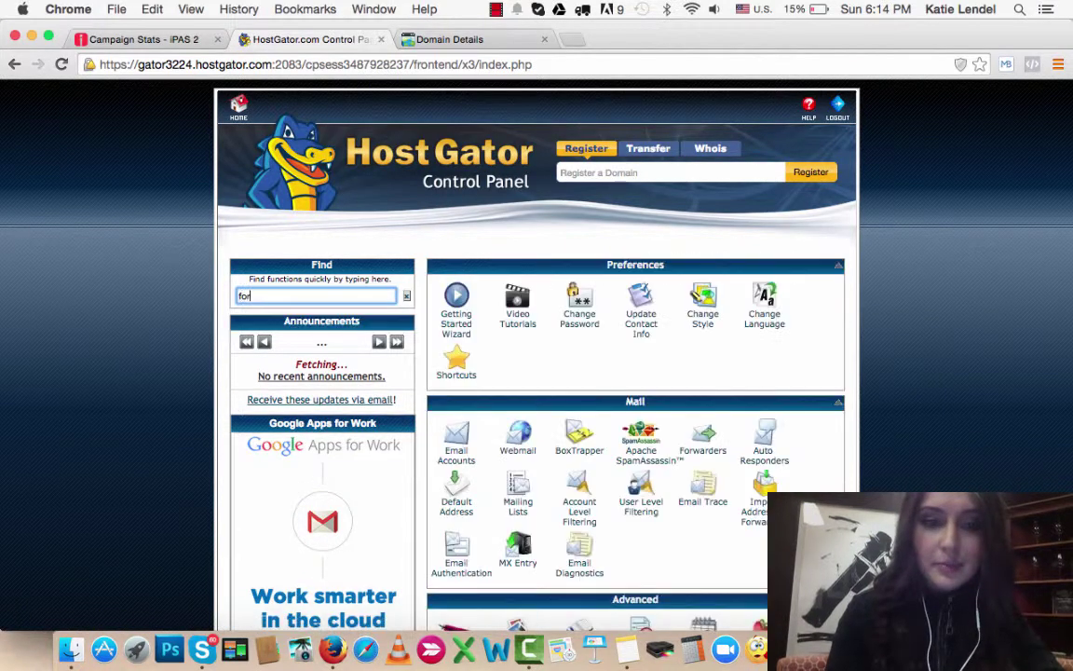
{"action": "type", "text": "warder"}
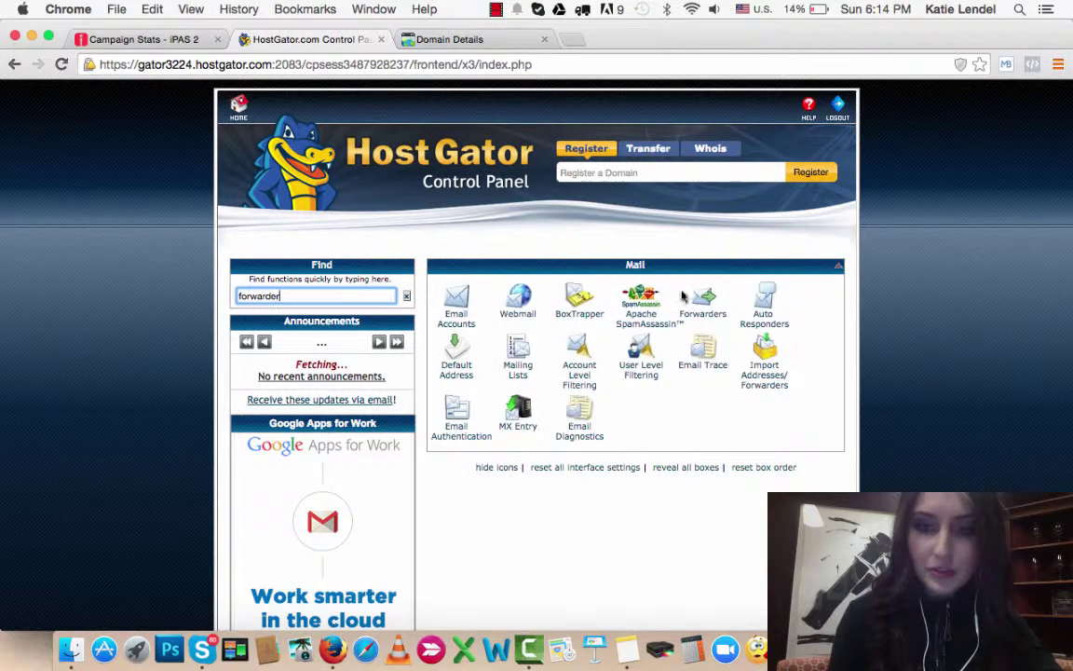
Step: Open the Email Forwarders page, dismiss the Gmail warning, and start a new forwarder
{"action": "left_click", "coordinate": [706, 315]}
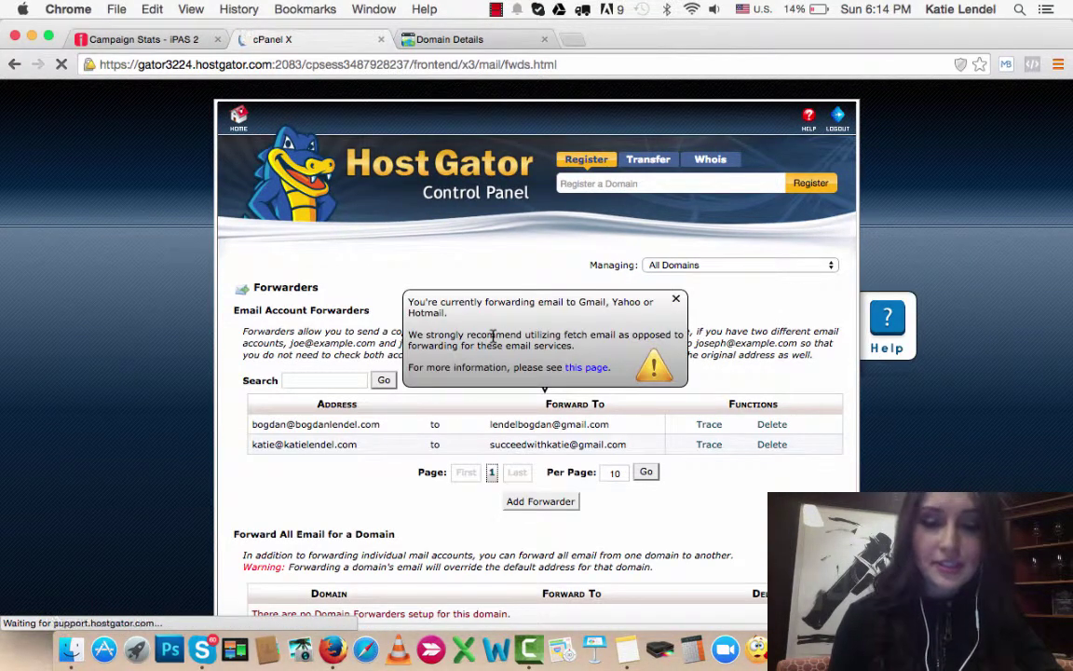
{"action": "left_click", "coordinate": [677, 298]}
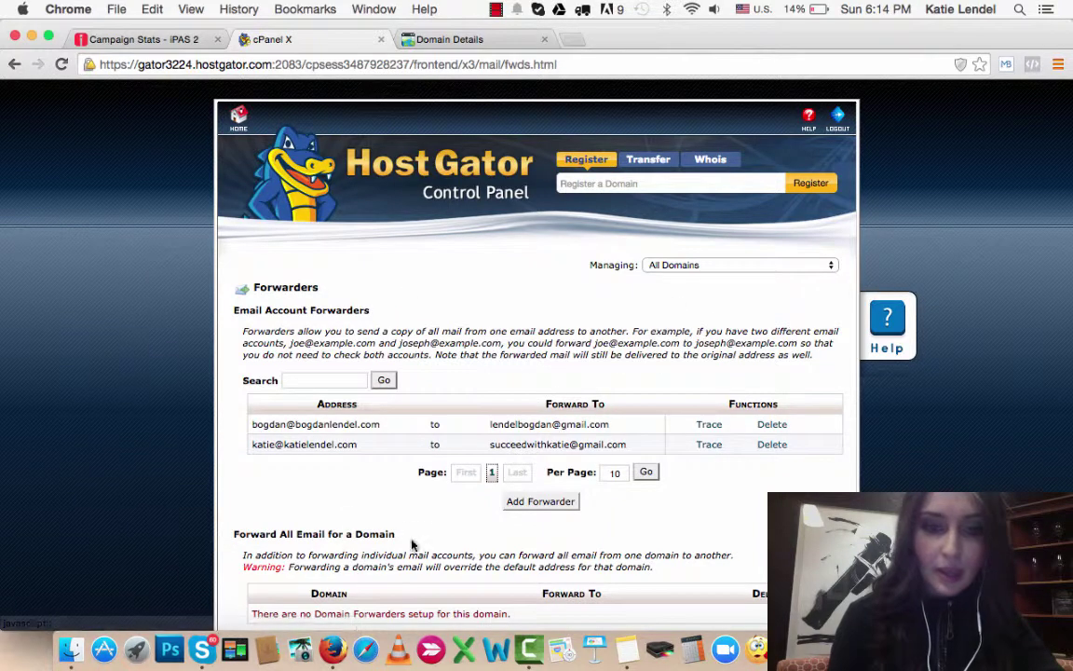
{"action": "scroll", "coordinate": [310, 509], "scroll_direction": "down", "scroll_amount": 2}
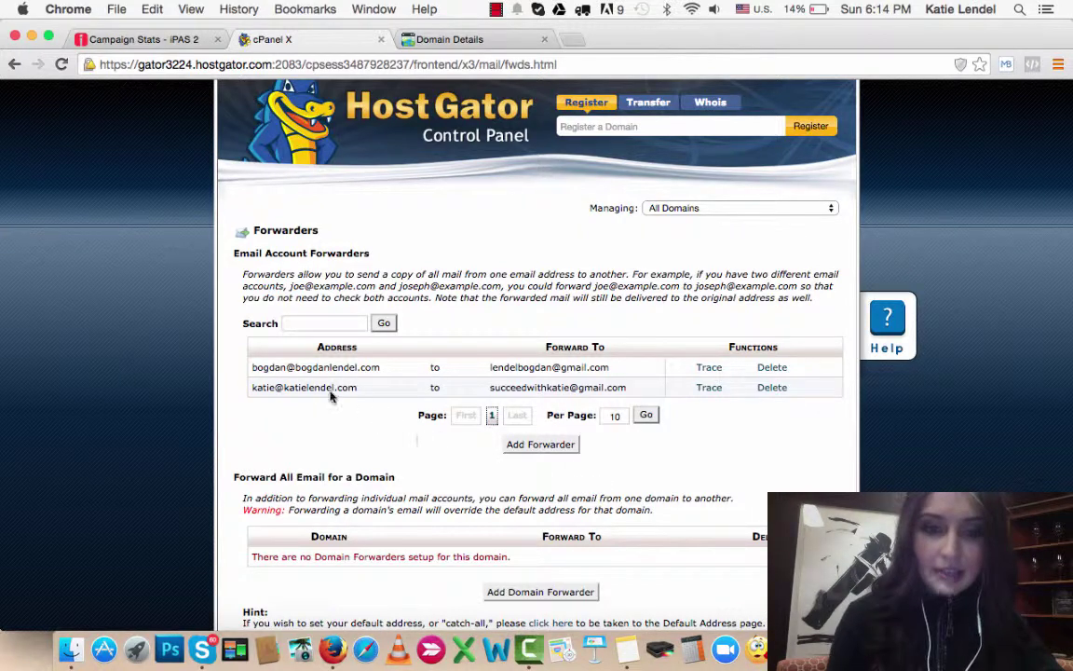
{"action": "scroll", "coordinate": [355, 435], "scroll_direction": "down", "scroll_amount": 2}
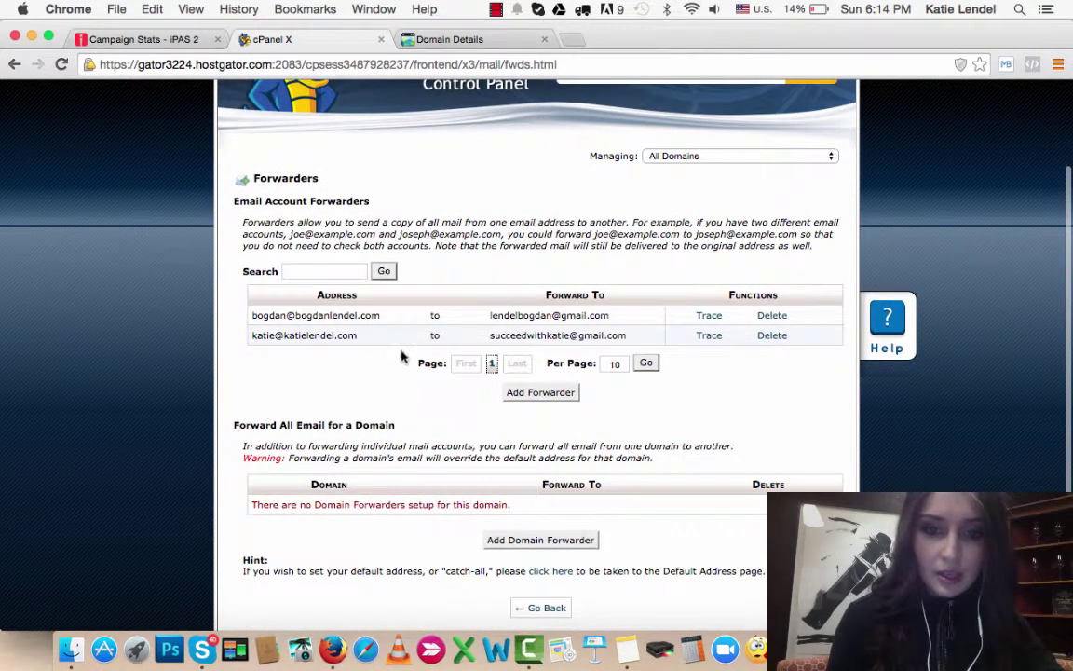
{"action": "left_click", "coordinate": [541, 392]}
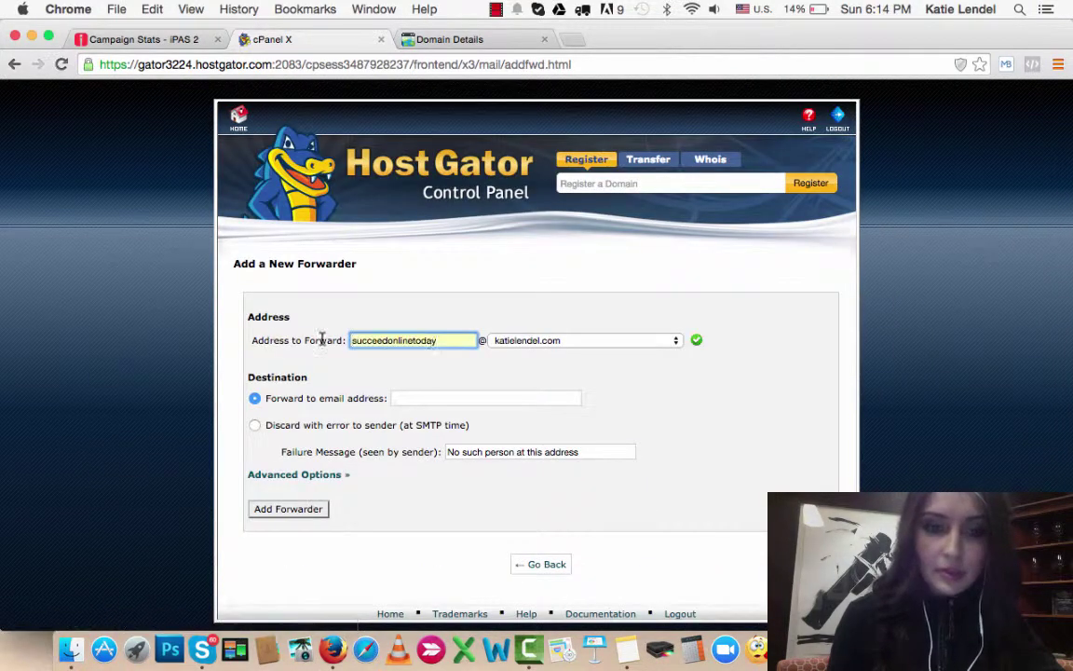
Step: Enter the forwarding address name and choose succeedonlinetoday.com as its domain
{"action": "double_click", "coordinate": [444, 340]}
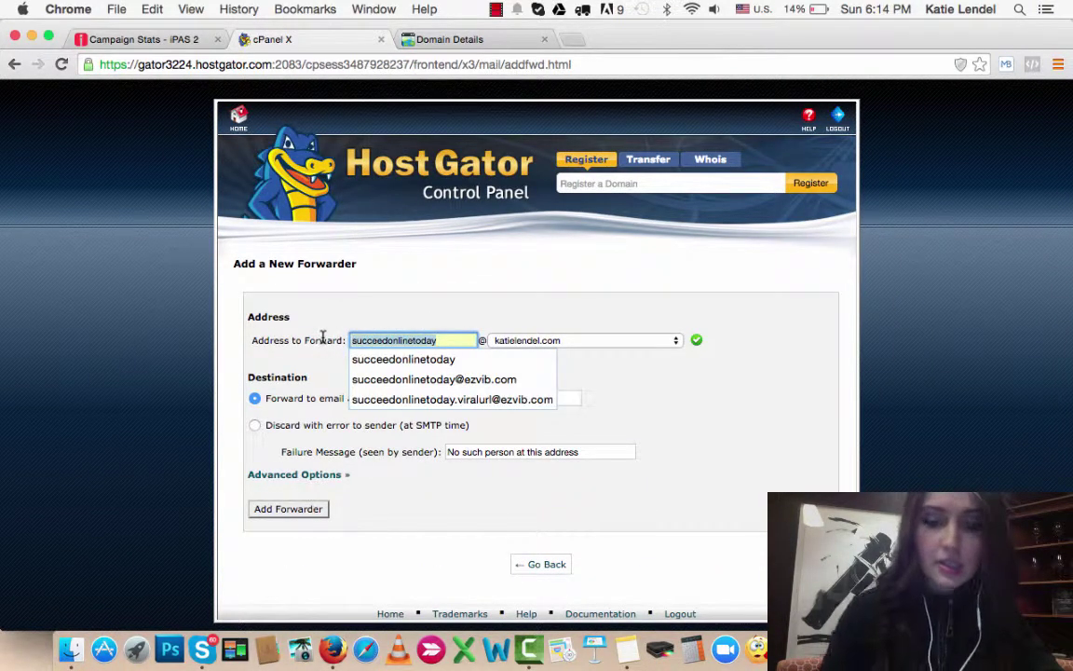
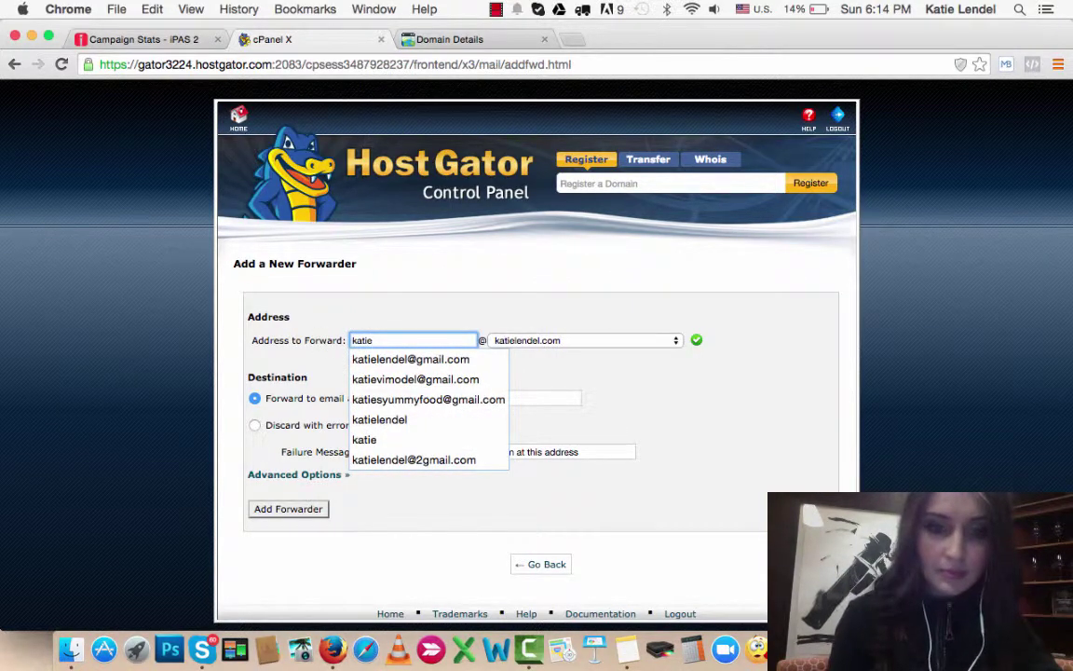
{"action": "left_click", "coordinate": [420, 342]}
{"action": "left_click", "coordinate": [537, 342]}
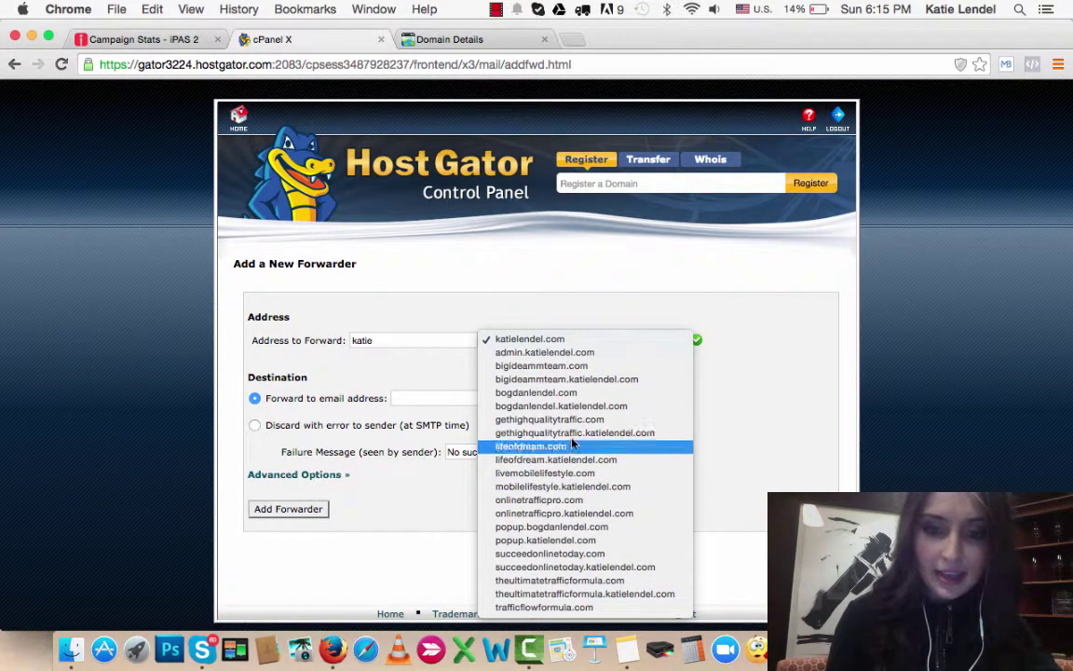
{"action": "left_click", "coordinate": [601, 554]}
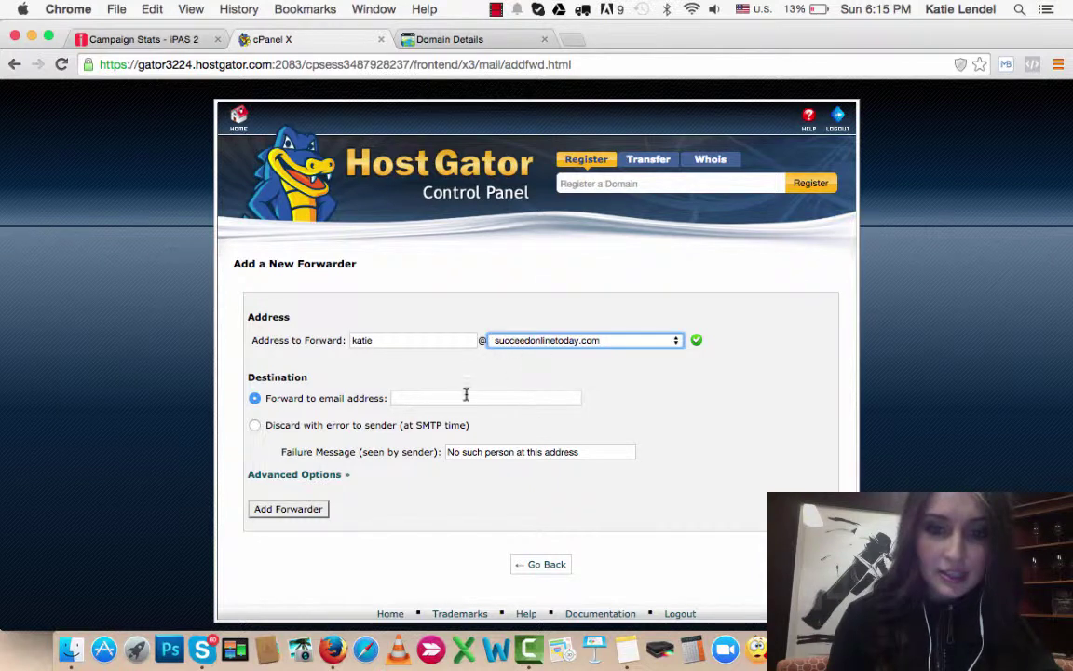
Step: Fill in the Gmail destination address and create the forwarder
{"action": "left_click", "coordinate": [466, 395]}
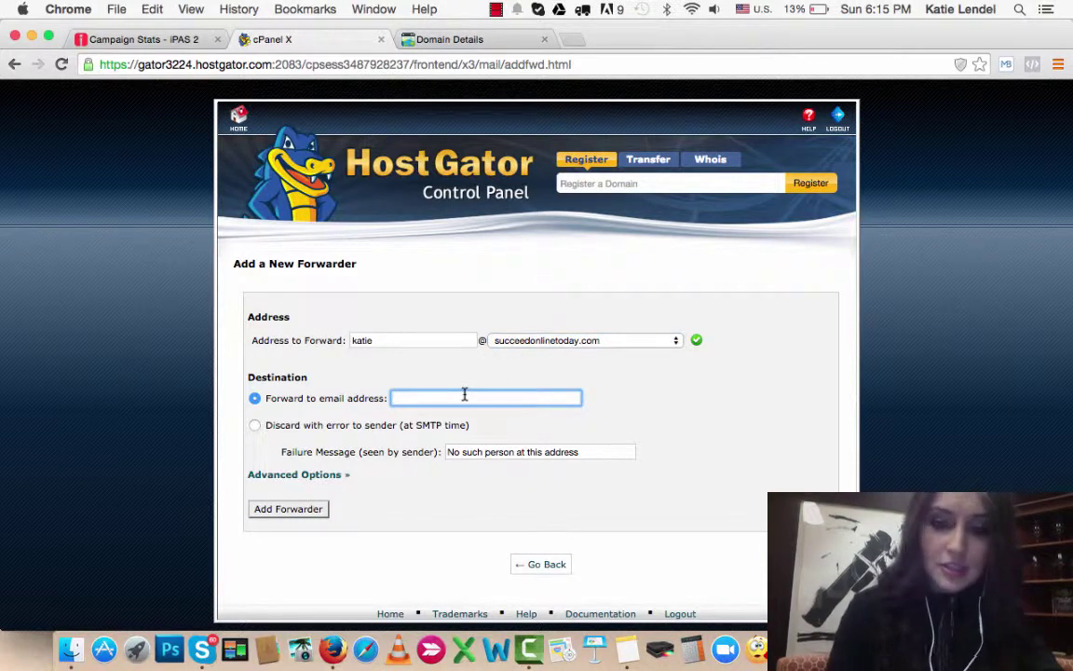
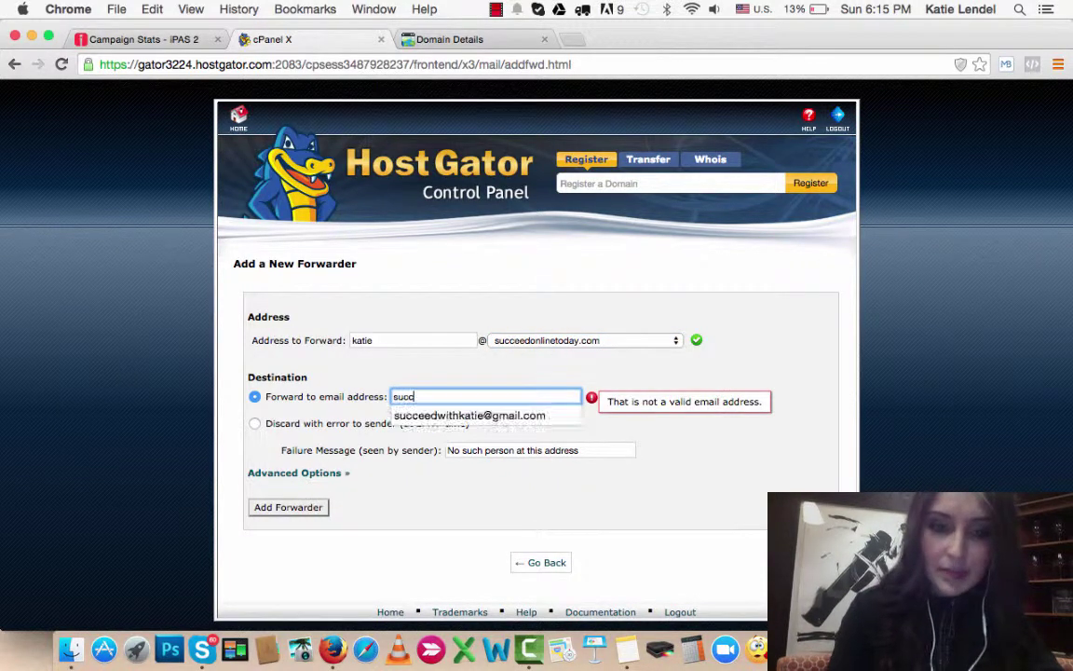
{"action": "left_click", "coordinate": [470, 415]}
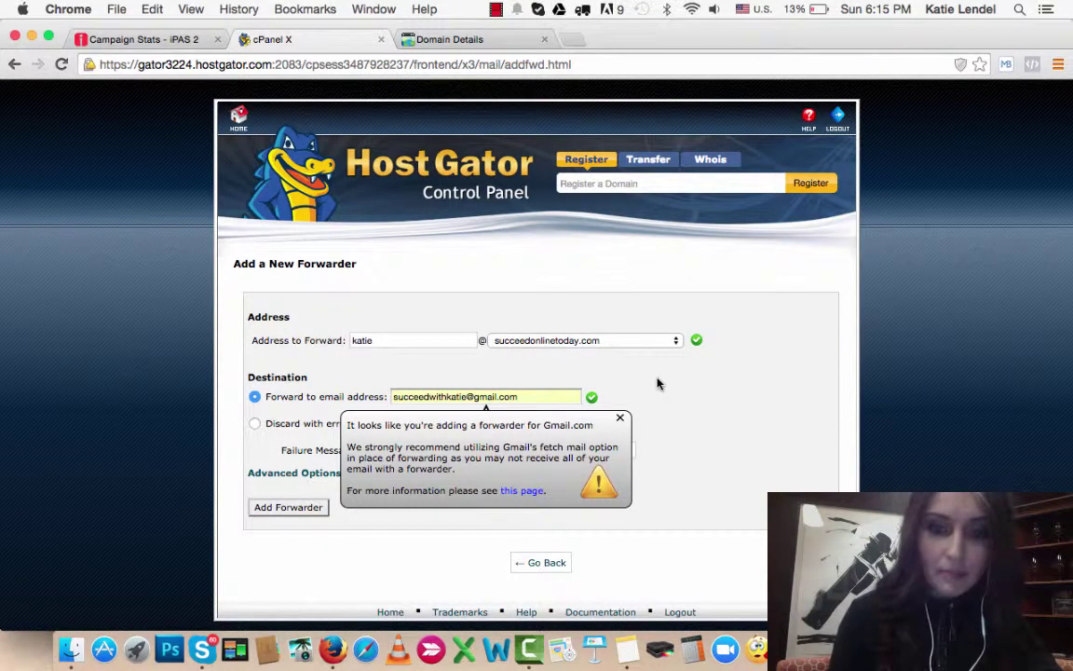
{"action": "left_click", "coordinate": [620, 421]}
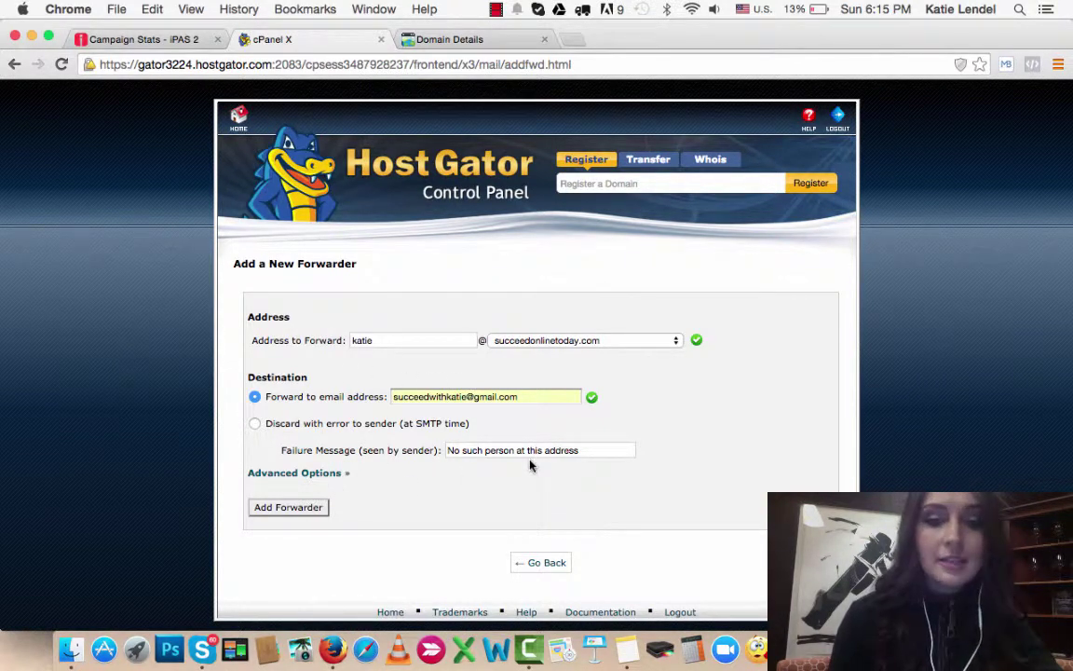
{"action": "left_click", "coordinate": [277, 507]}
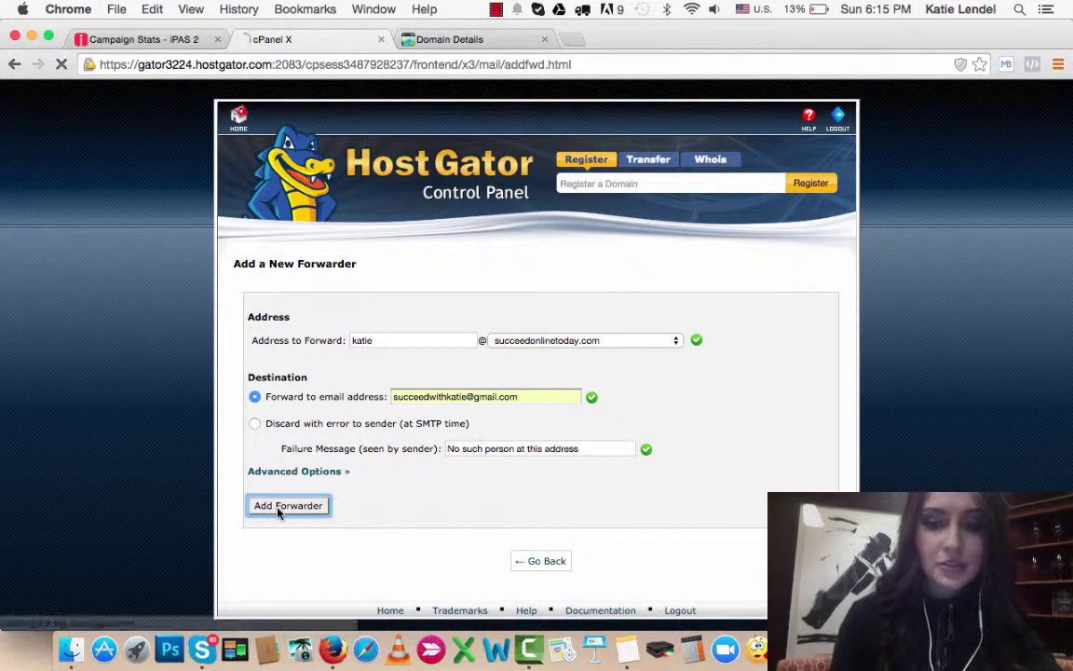